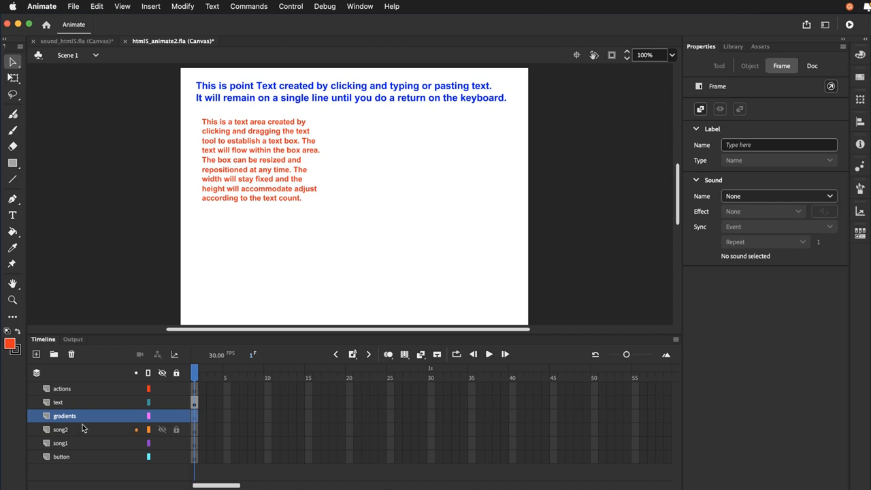
Step: Draw a red square with a black stroke, about 145 by 145 px, beside the red text area on the gradients layer
left_click(109, 266)
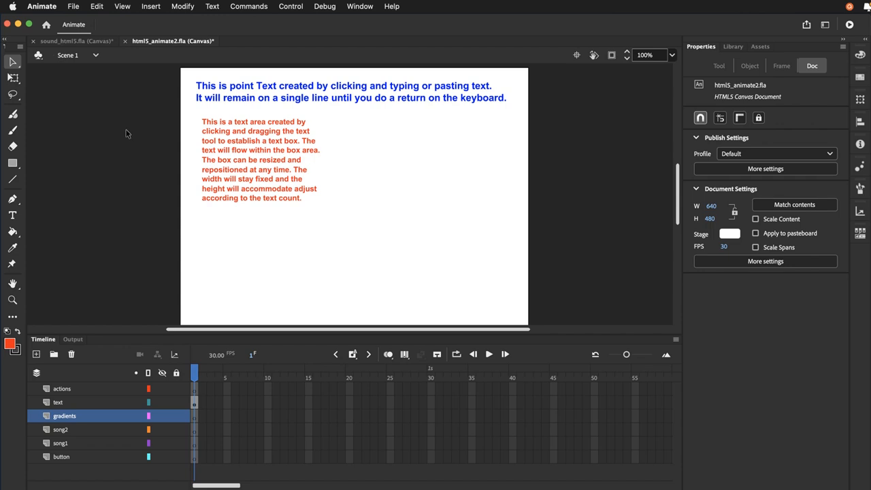
left_click(13, 164)
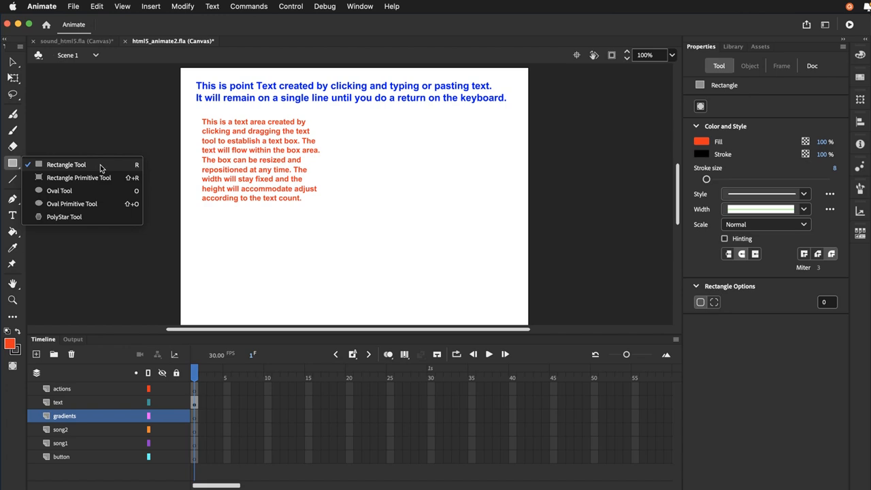
left_click(100, 167)
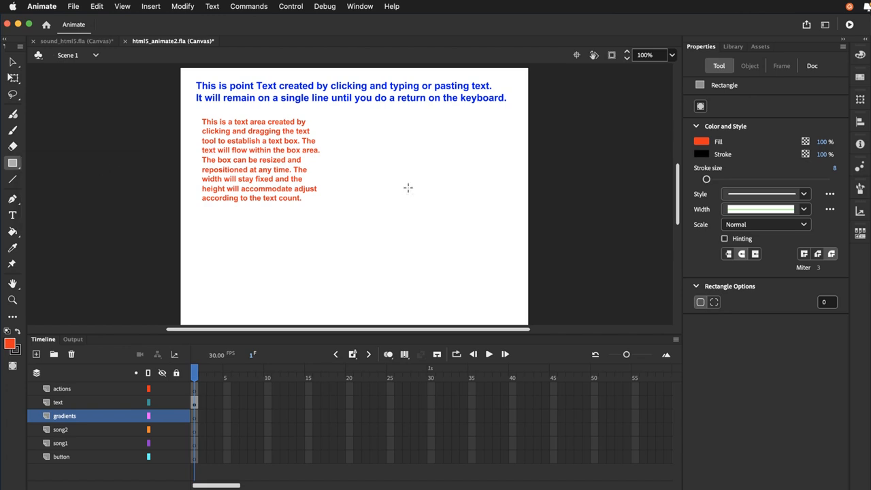
left_click_drag(390, 120, 469, 203)
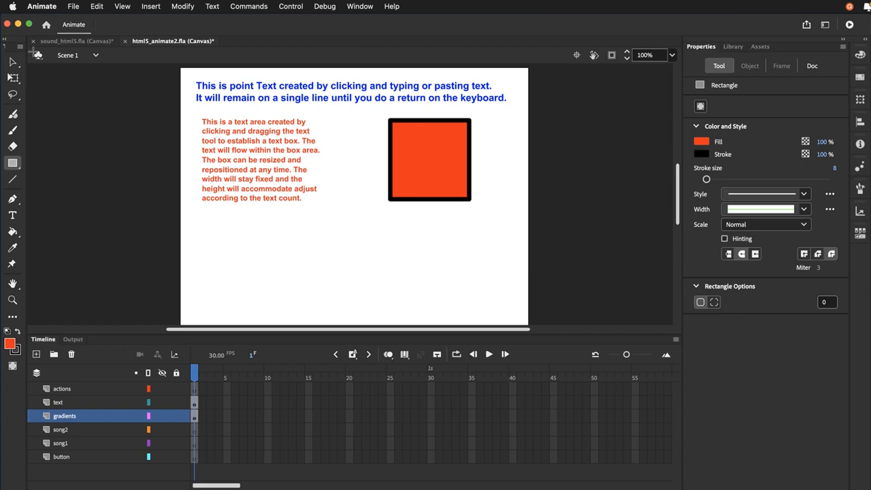
Step: Select the square with its stroke and change its fill from solid color to a linear gradient
left_click(14, 64)
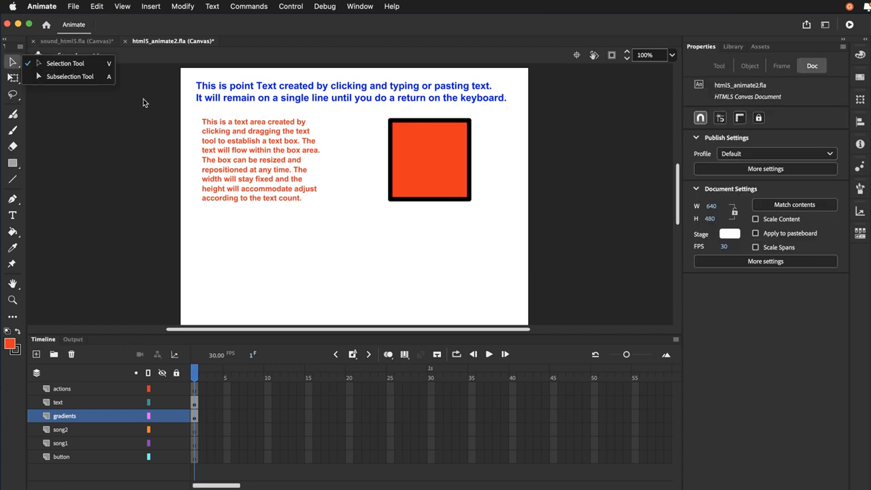
double_click(432, 150)
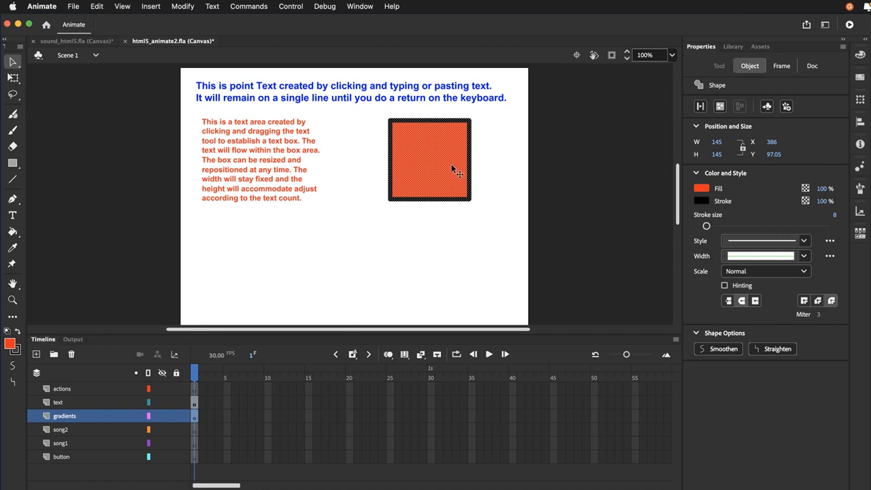
left_click(863, 56)
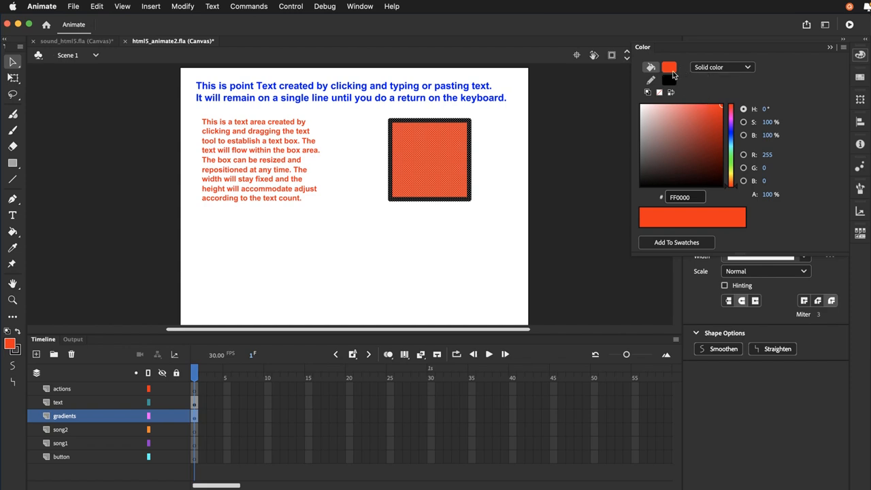
left_click(747, 67)
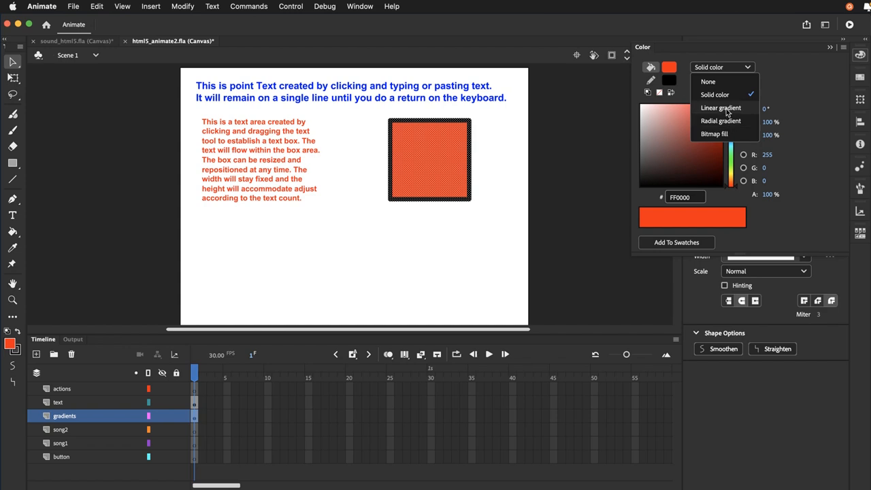
left_click(727, 108)
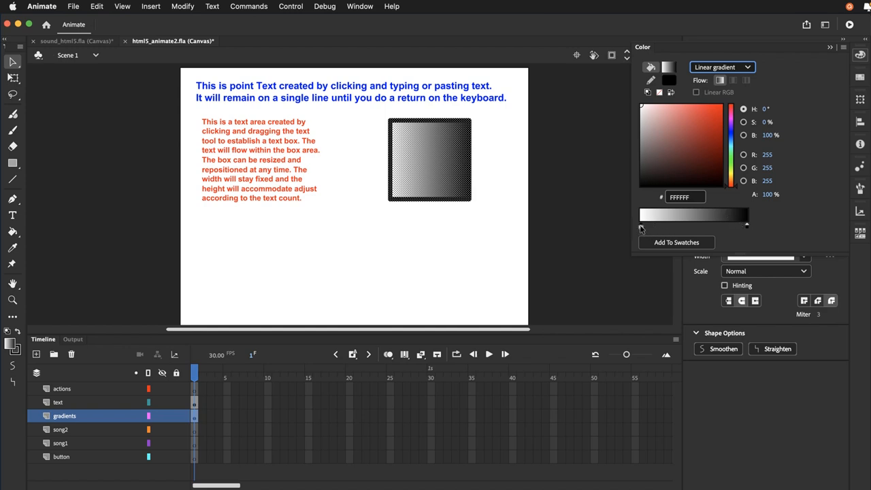
Step: Change the gradient's starting white color stop to red, FF0000
mouse_move(642, 228)
left_mouse_down()
mouse_move(703, 229)
mouse_move(639, 229)
left_mouse_up()
mouse_move(747, 227)
left_mouse_down()
mouse_move(722, 227)
mouse_move(754, 233)
left_mouse_up()
left_click(640, 227)
left_click_drag(715, 139, 727, 106)
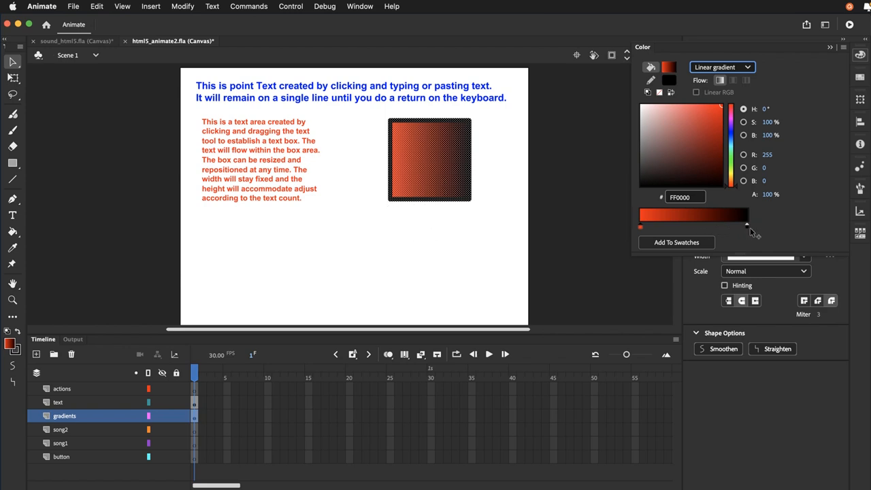
Step: Add a dark green 099A00 stop near the gradient's middle and set the end stop to blue 0008FF, then deselect the square
left_click(682, 228)
left_click(732, 164)
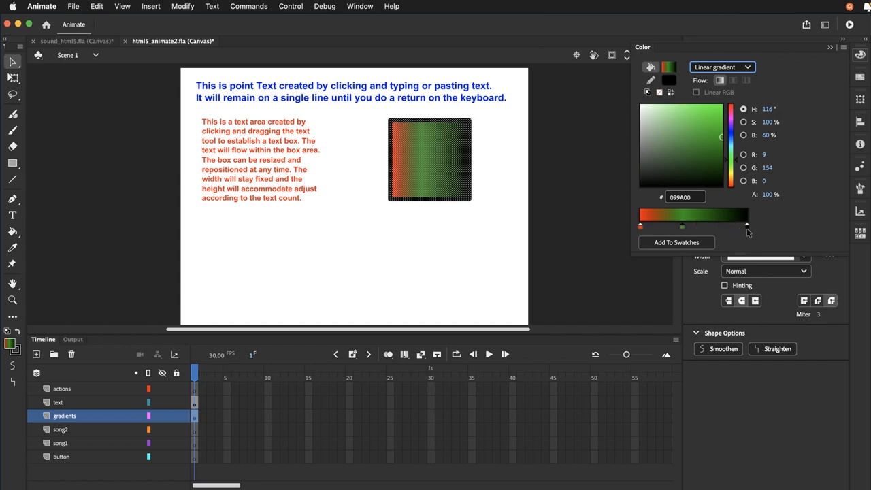
left_click(747, 227)
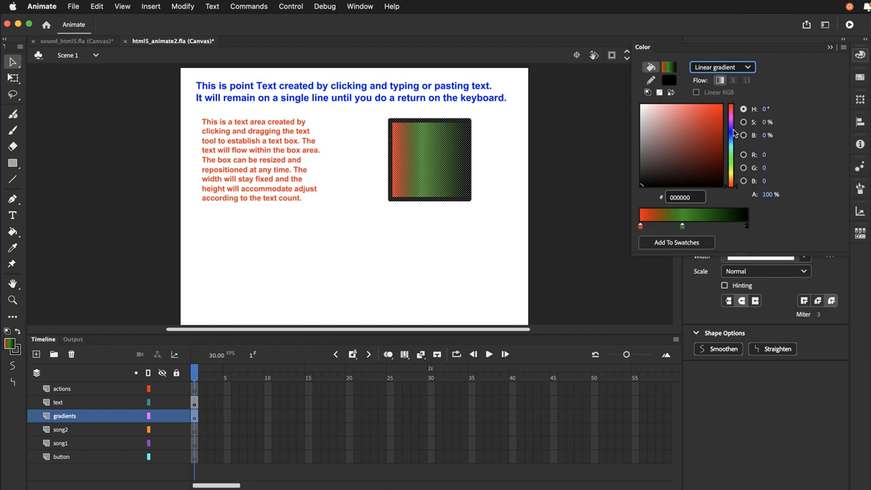
left_click_drag(733, 133, 727, 107)
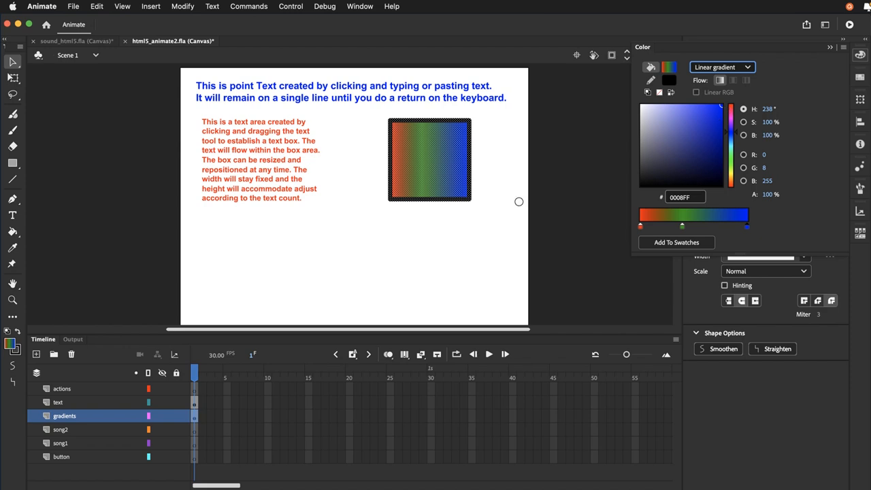
left_click(429, 244)
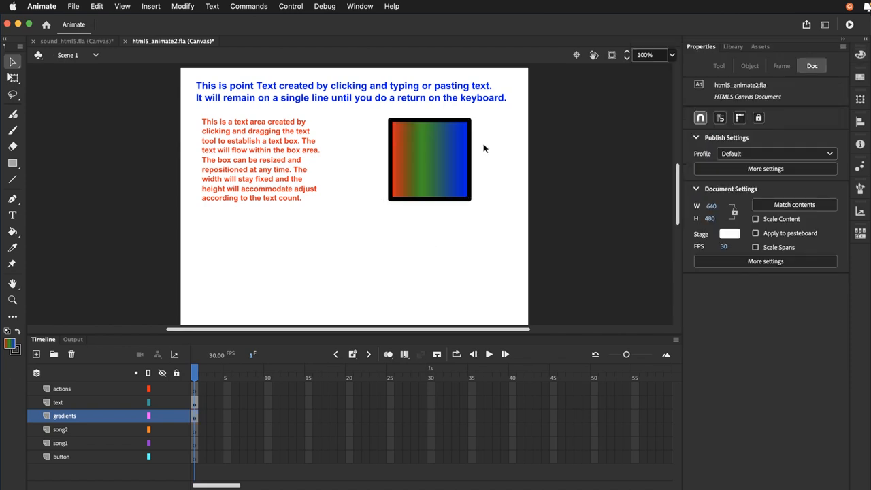
Step: Reselect the square and remove the dark green middle stop from its linear gradient
double_click(415, 170)
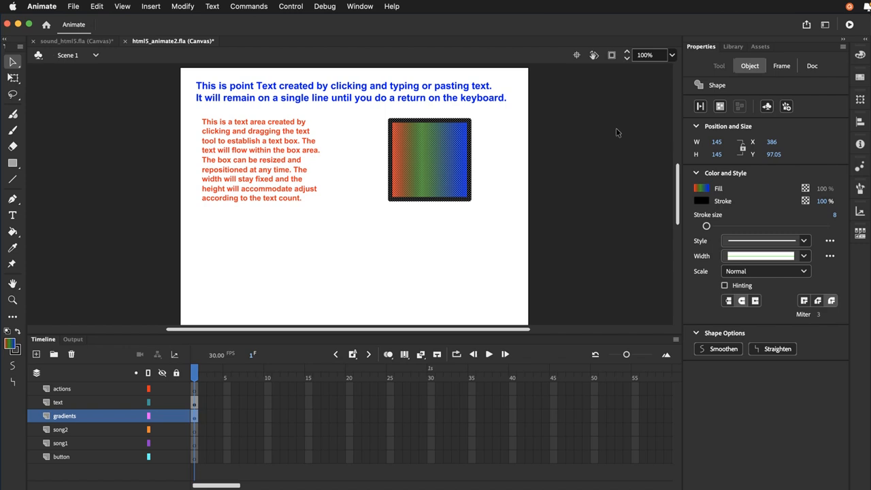
left_click(708, 189)
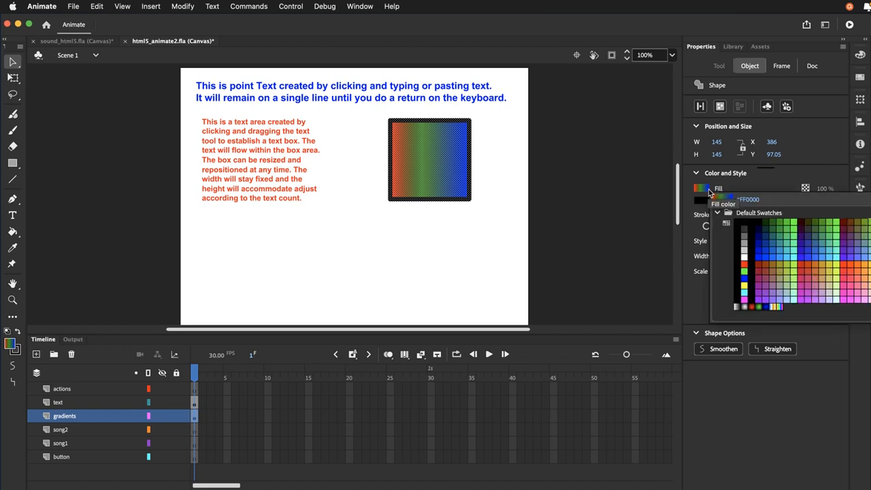
left_click(708, 192)
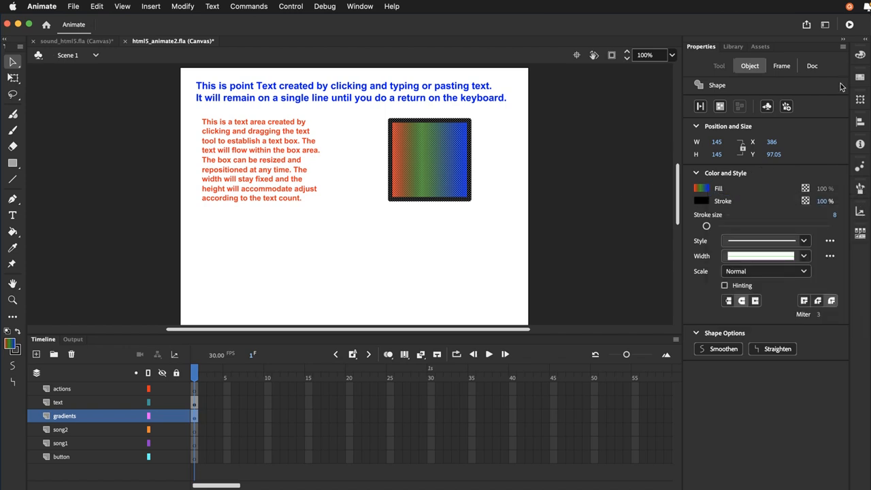
left_click(860, 56)
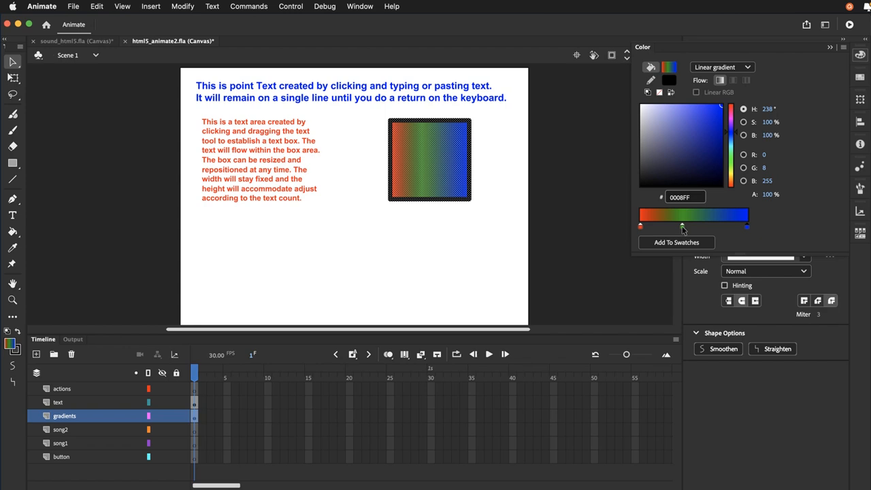
left_click_drag(682, 227, 685, 242)
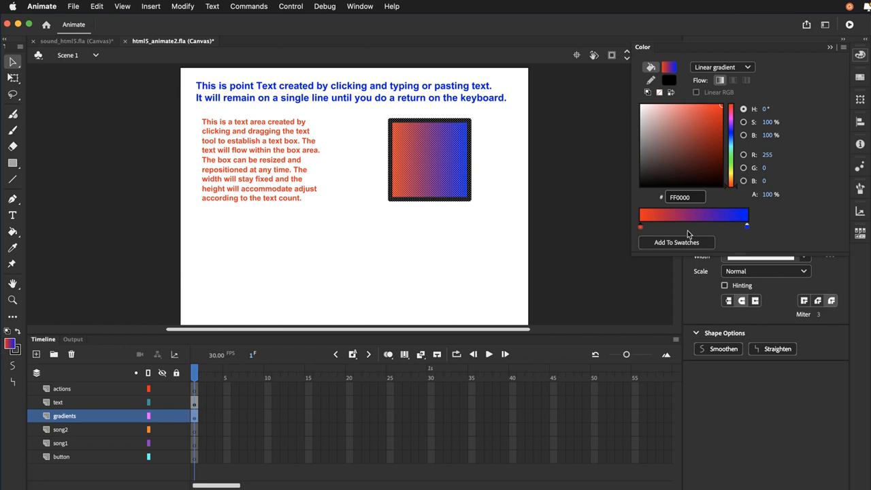
Step: Add a new color stop near the middle of the gradient and set it to bright green, 00F90F
left_click(691, 226)
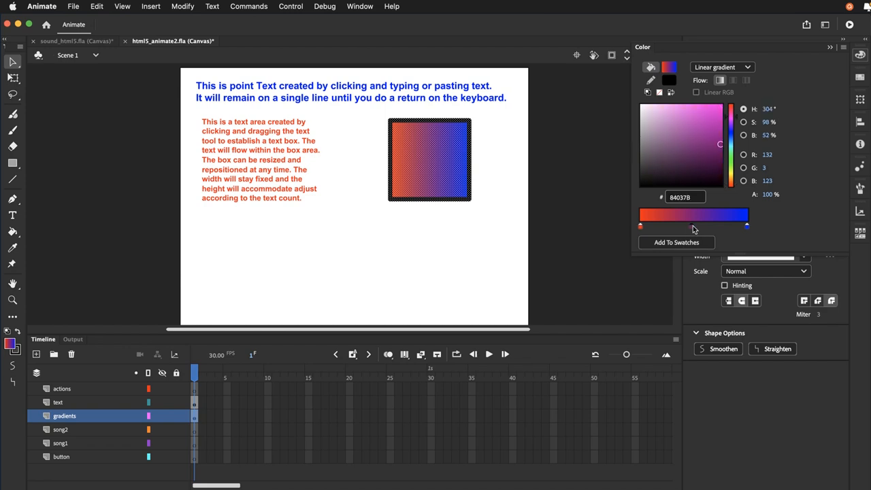
left_click(733, 161)
left_click_drag(723, 146, 724, 108)
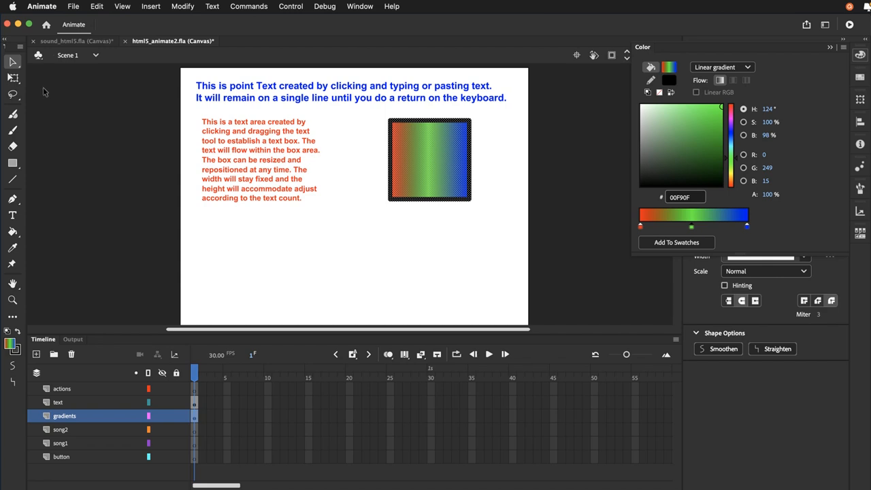
Step: With the Gradient Transform tool, rotate the square's gradient to a diagonal and narrow its blend to a thin green band
left_click(16, 81)
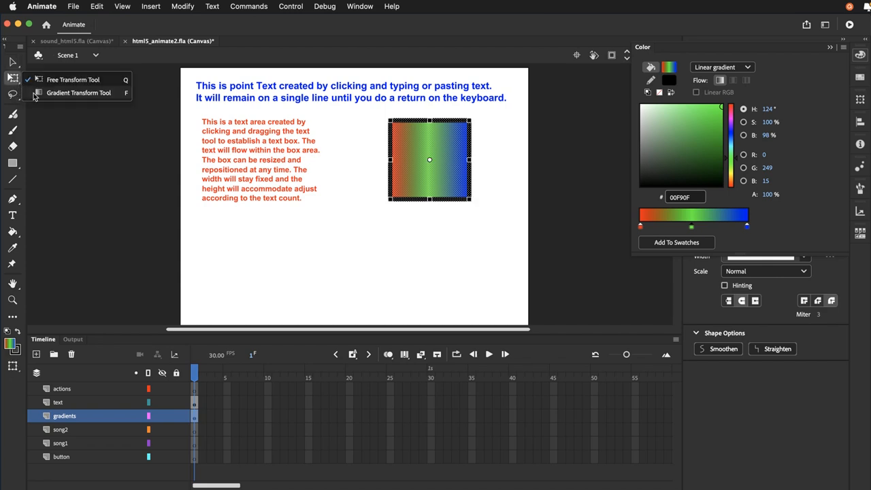
left_click(33, 95)
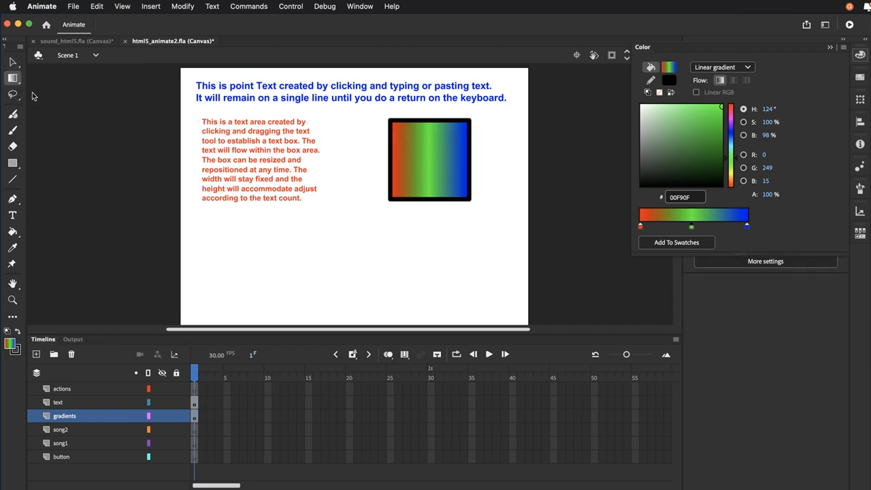
left_click(428, 168)
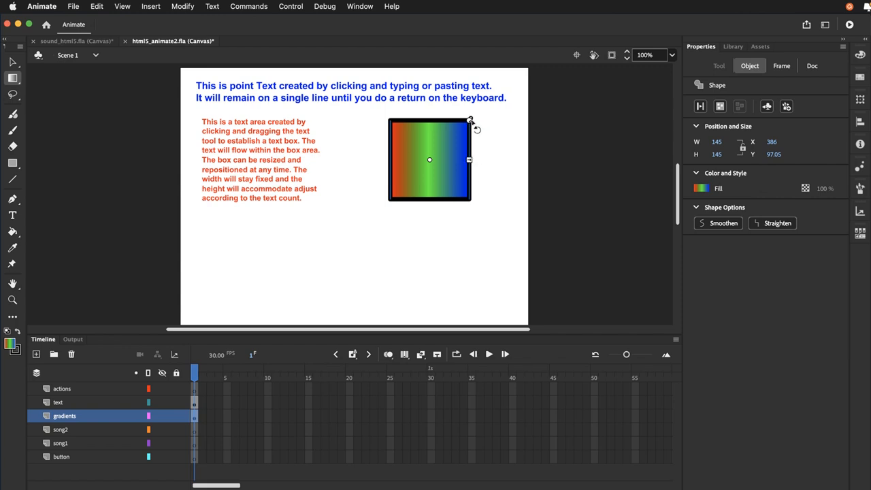
left_click_drag(472, 121, 490, 168)
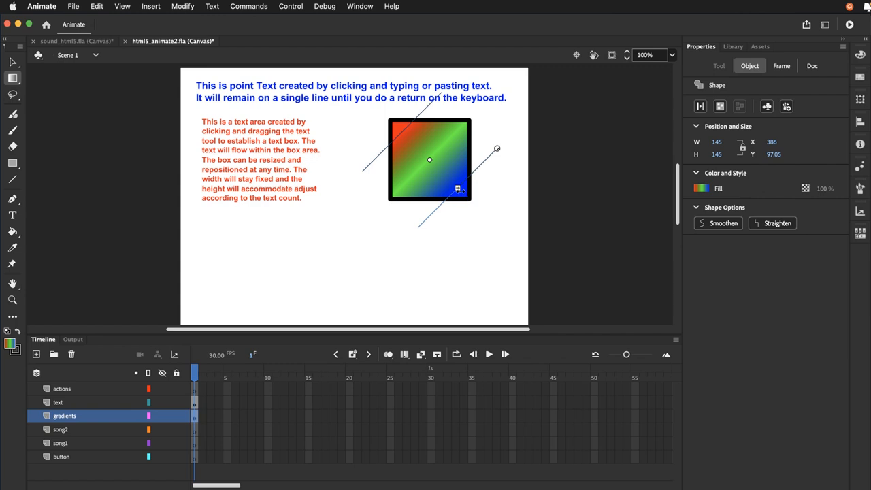
left_click_drag(460, 190, 442, 172)
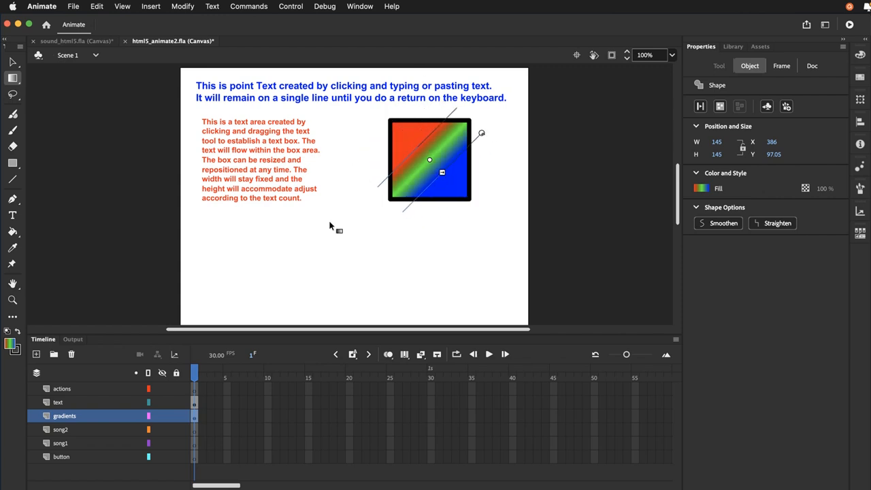
left_click(359, 218)
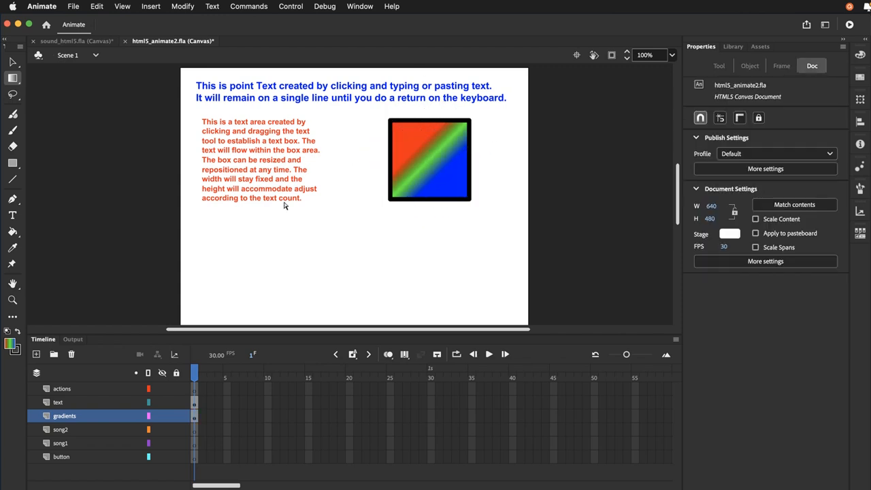
Step: Widen the square's gradient blend toward its corners and rotate its color bands closer to vertical
left_click(453, 158)
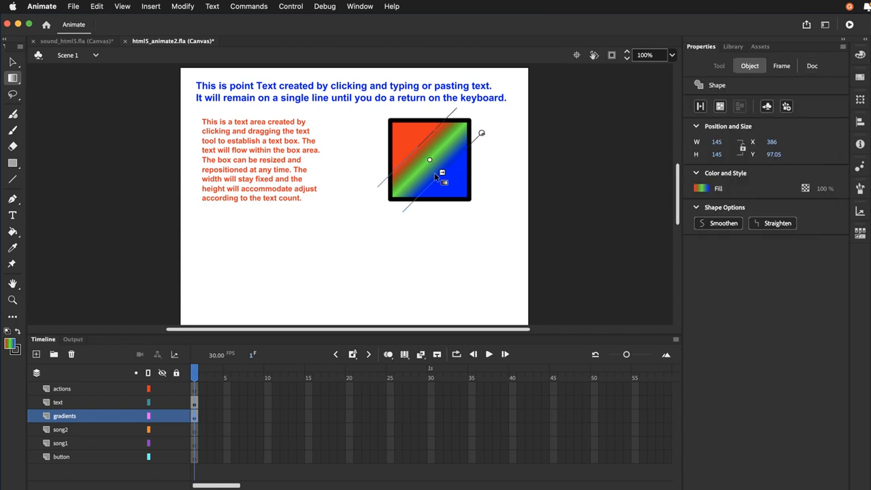
left_click_drag(442, 173, 458, 188)
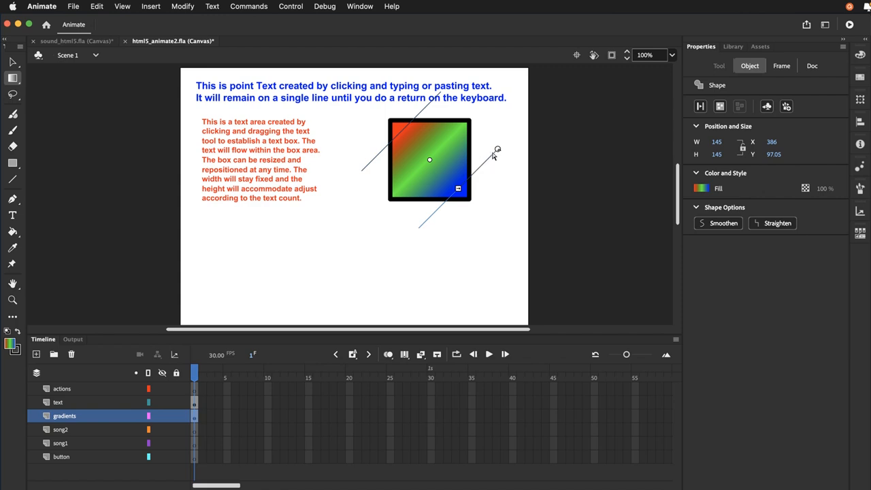
mouse_move(497, 150)
left_mouse_down()
mouse_move(475, 124)
mouse_move(491, 141)
left_mouse_up()
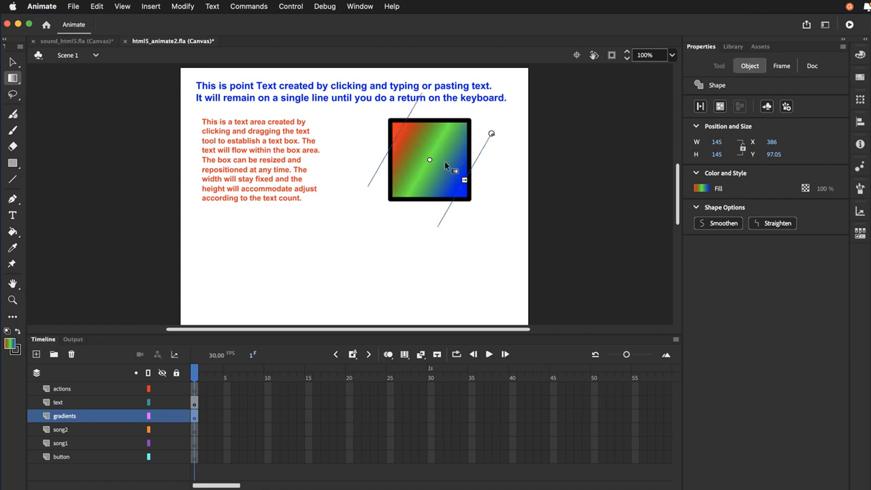
Step: Fine-tune the gradient's center and width within the square, and tilt its color bands back toward the diagonal
mouse_move(432, 162)
left_mouse_down()
mouse_move(395, 124)
mouse_move(404, 140)
mouse_move(435, 143)
mouse_move(498, 211)
mouse_move(427, 170)
mouse_move(413, 136)
mouse_move(419, 126)
mouse_move(439, 156)
mouse_move(424, 179)
mouse_move(408, 161)
mouse_move(415, 134)
mouse_move(427, 158)
left_mouse_up()
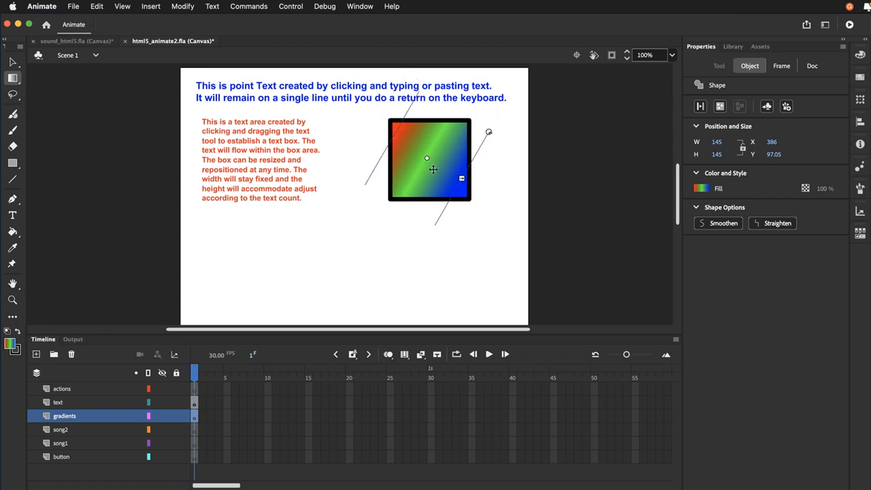
mouse_move(461, 181)
left_mouse_down()
mouse_move(447, 173)
mouse_move(467, 181)
left_mouse_up()
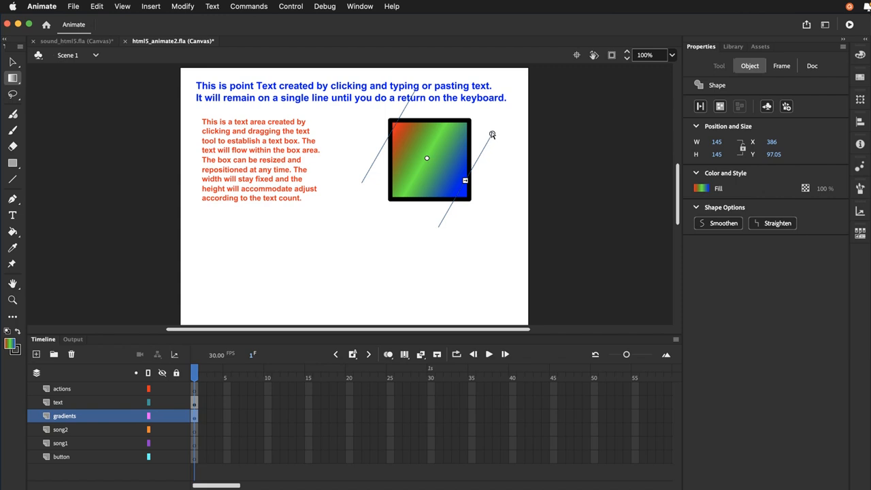
left_click_drag(492, 135, 482, 124)
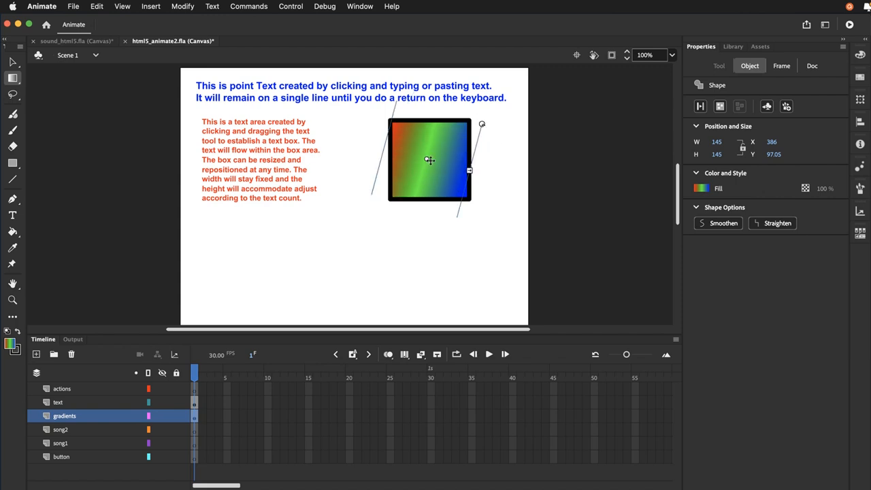
mouse_move(429, 159)
left_mouse_down()
mouse_move(445, 177)
mouse_move(434, 175)
mouse_move(432, 160)
left_mouse_up()
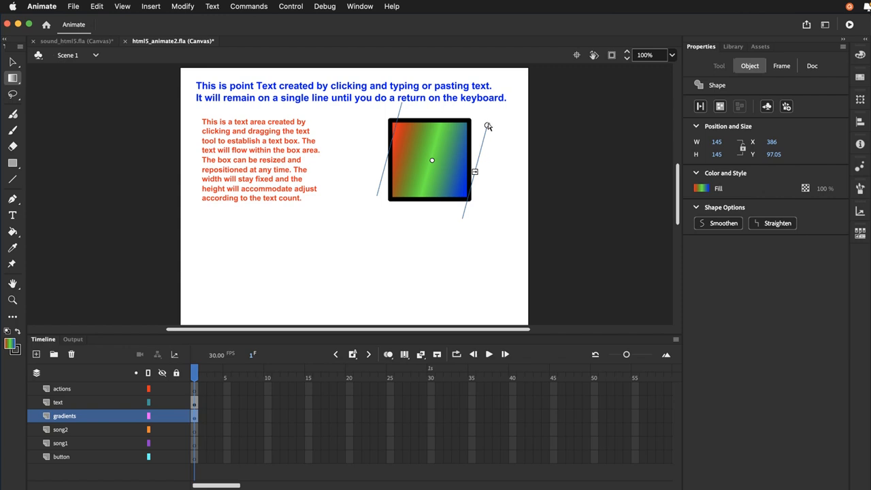
left_click_drag(488, 127, 514, 147)
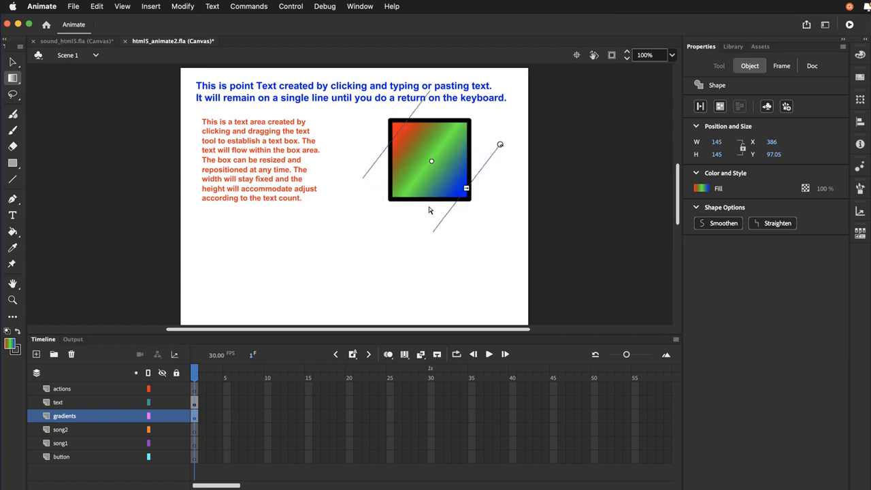
Step: Select the square's fill and outline together and move the whole square toward the stage's right edge, to about X 455, Y 99
left_click(13, 63)
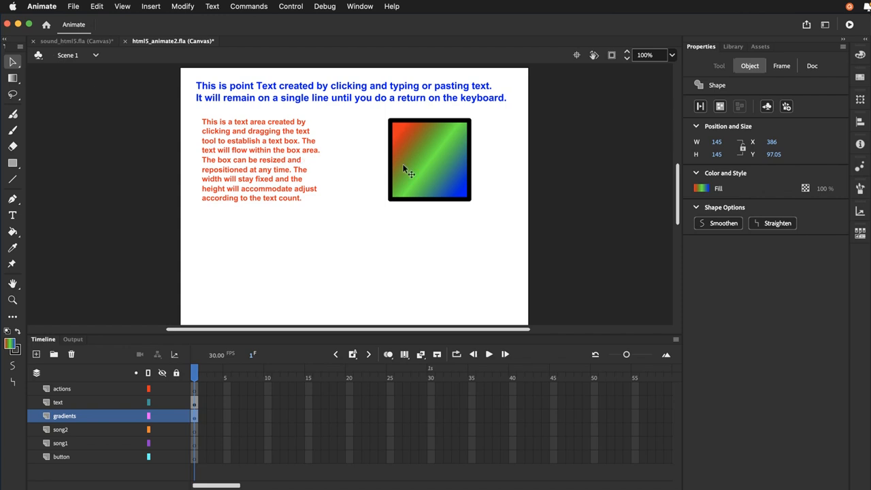
mouse_move(407, 167)
left_mouse_down()
mouse_move(449, 211)
mouse_move(441, 195)
left_mouse_up()
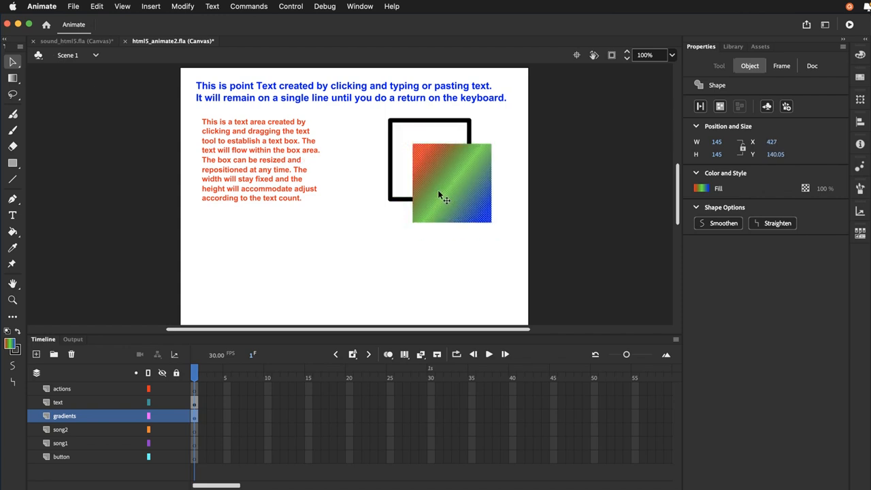
key("super+z")
double_click(450, 141)
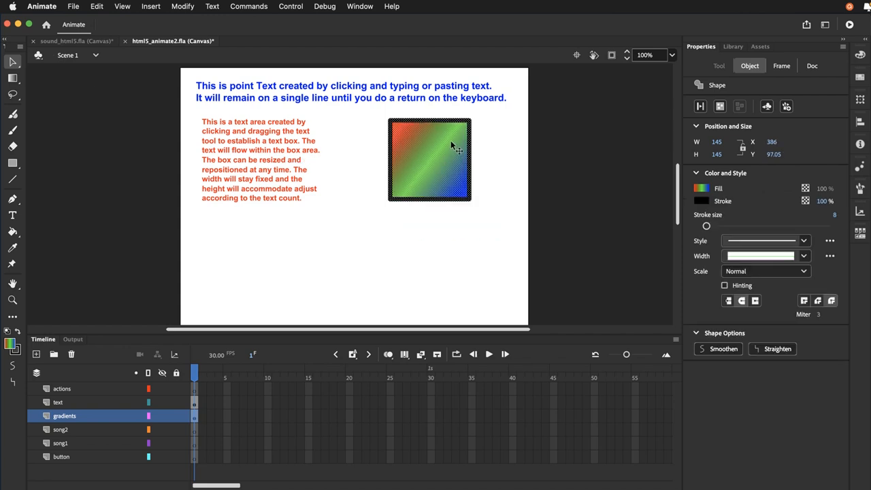
mouse_move(417, 156)
left_mouse_down()
mouse_move(457, 210)
mouse_move(447, 161)
mouse_move(451, 175)
left_mouse_up()
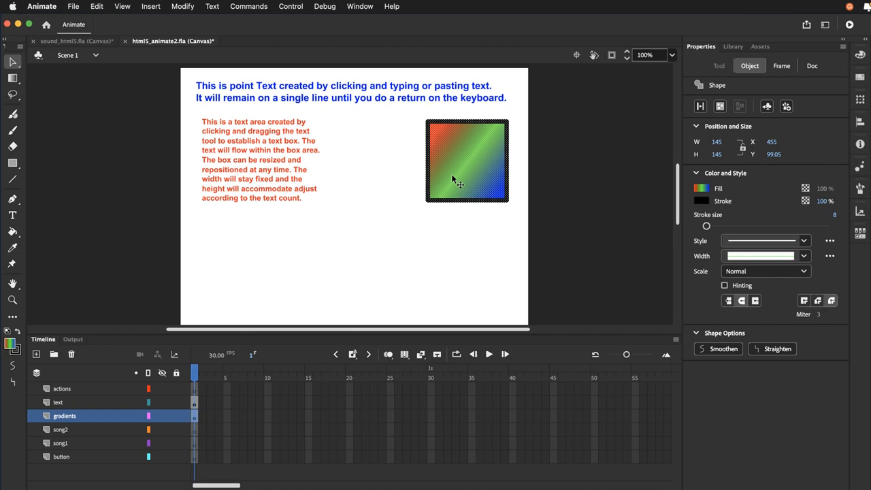
left_click(425, 227)
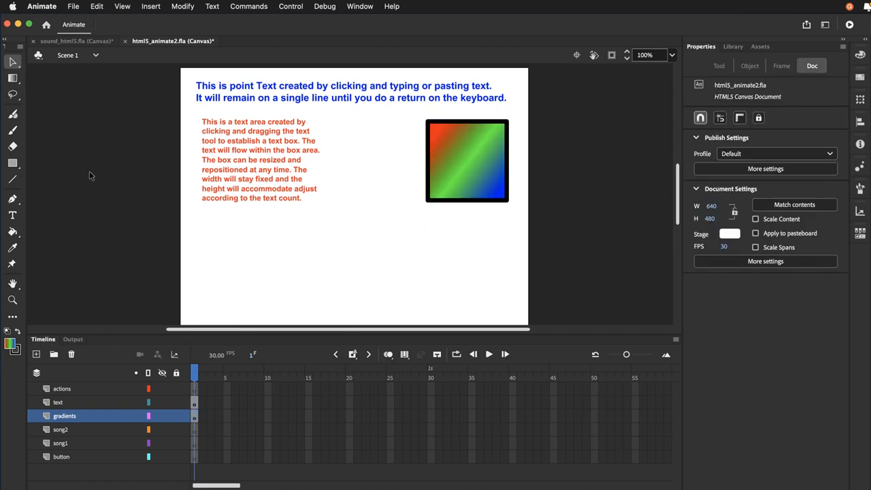
Step: Draw a circle about 140 px wide with the Oval tool between the red text block and the square
left_click(15, 165)
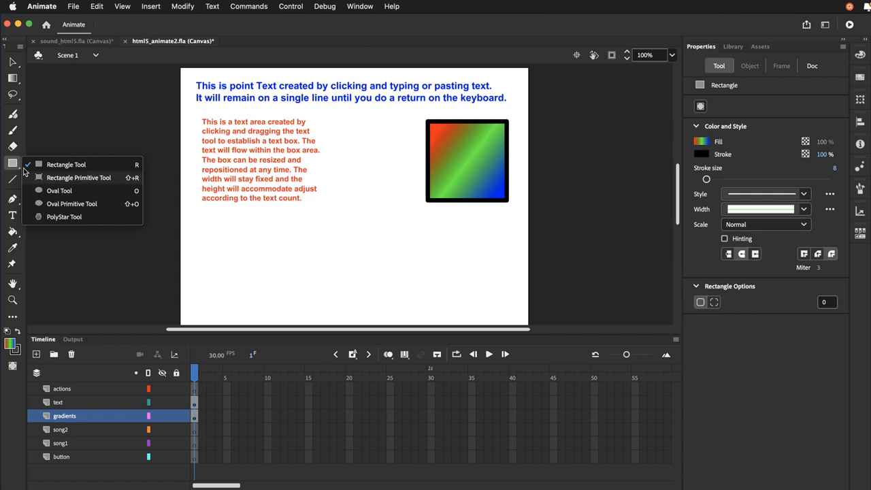
left_click(59, 190)
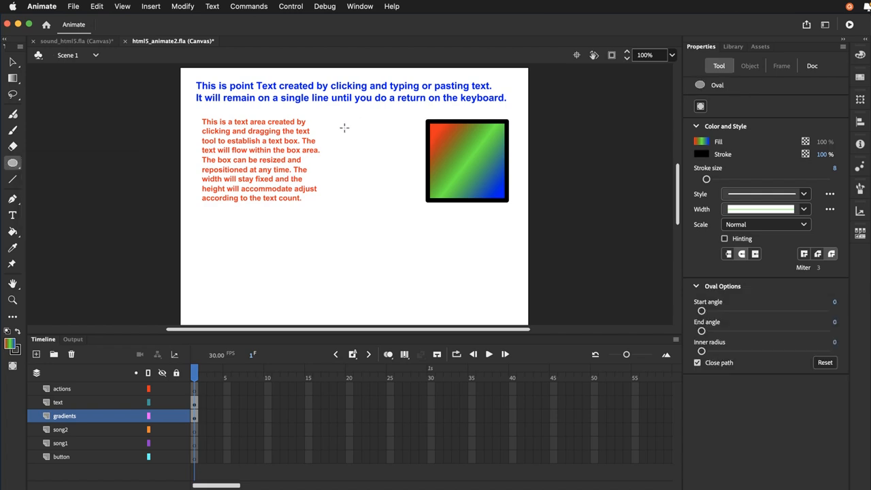
left_click_drag(343, 127, 403, 202)
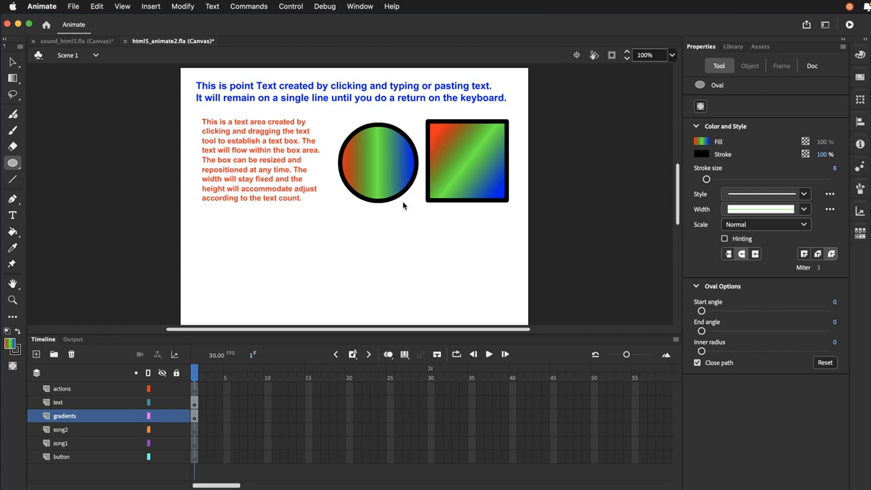
Step: Change the circle's fill from a linear to a radial gradient
left_click(15, 66)
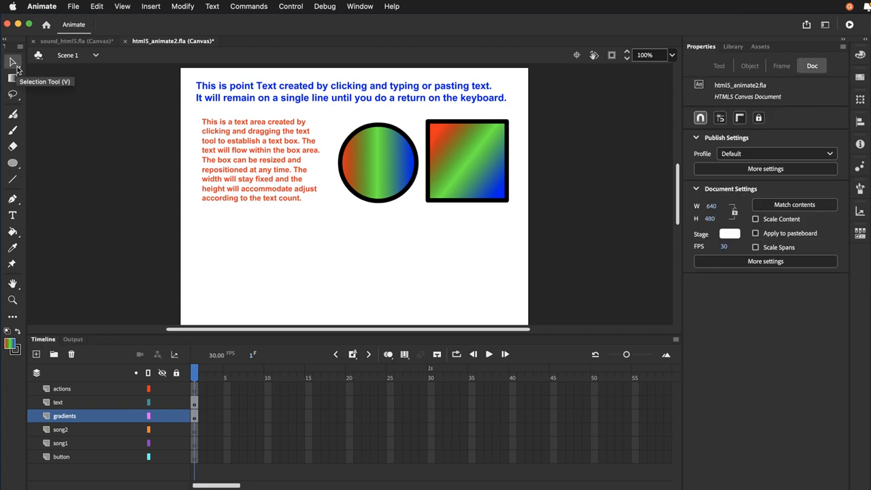
left_click(366, 159)
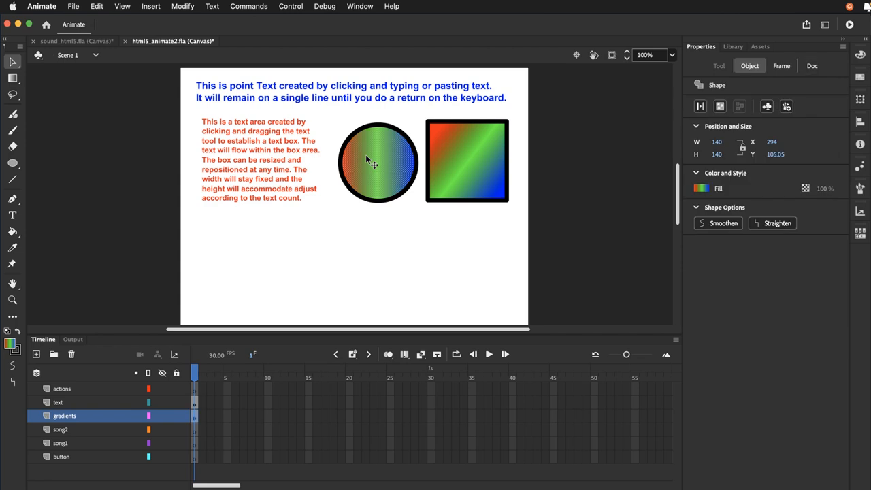
left_click(861, 56)
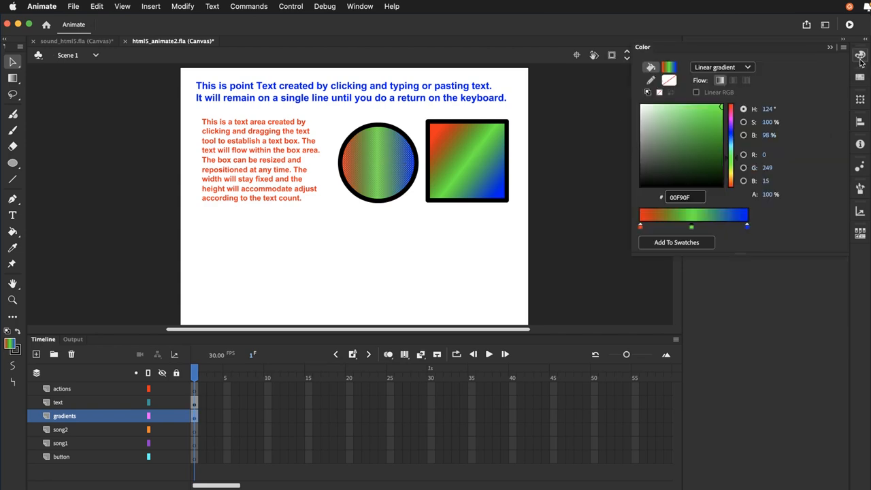
left_click(743, 70)
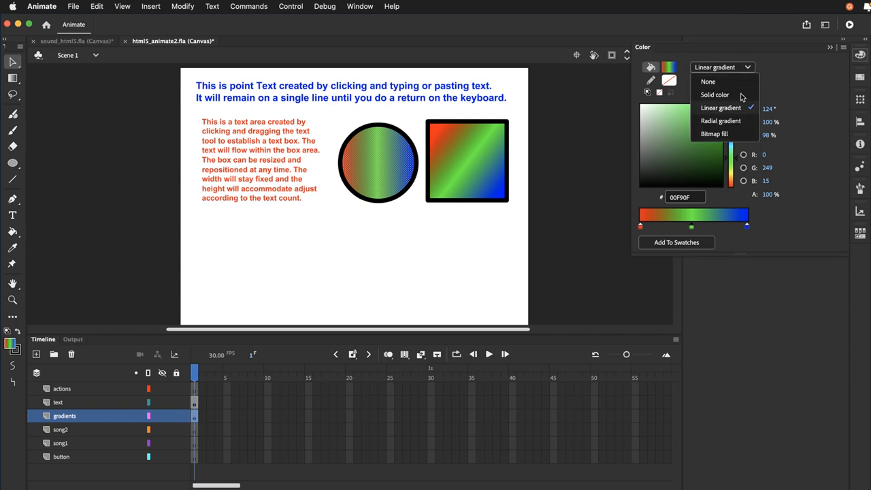
left_click(721, 121)
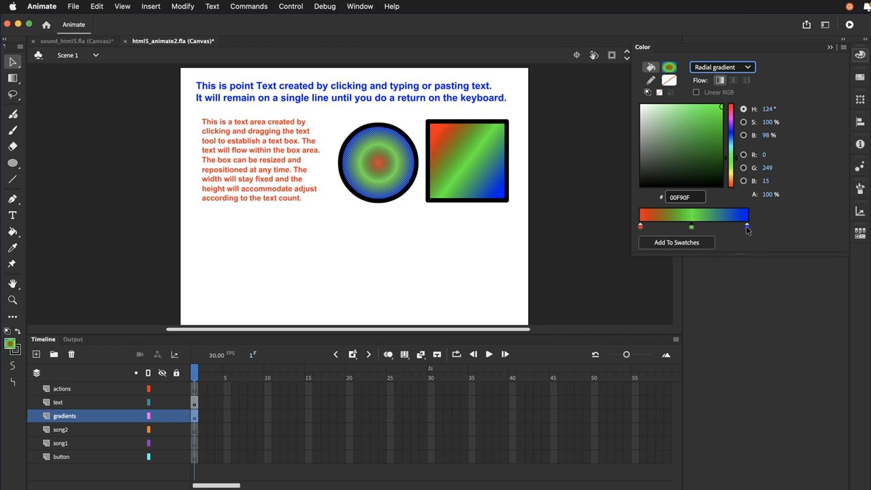
Step: Add a magenta end stop, FF00E1, to the circle's radial gradient and shift the green, blue and magenta stops toward the red one
left_click_drag(747, 230, 739, 232)
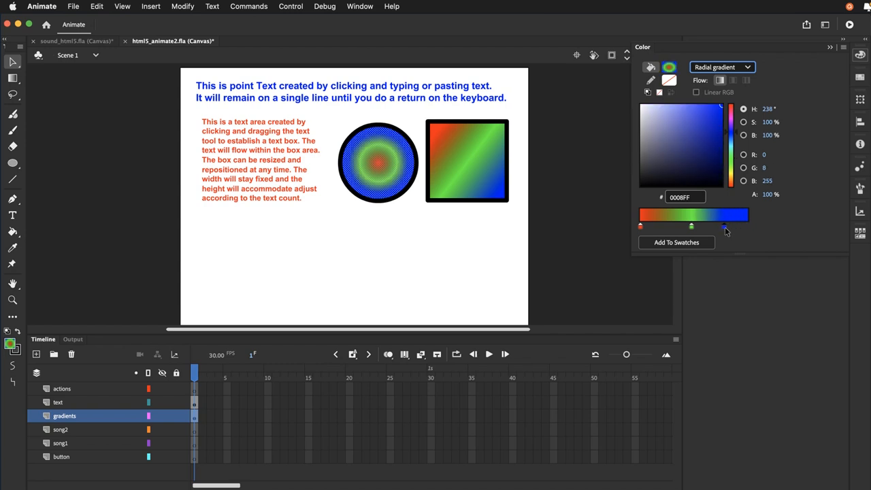
left_click(692, 228)
mouse_move(691, 230)
left_mouse_down()
mouse_move(669, 230)
mouse_move(691, 230)
left_mouse_up()
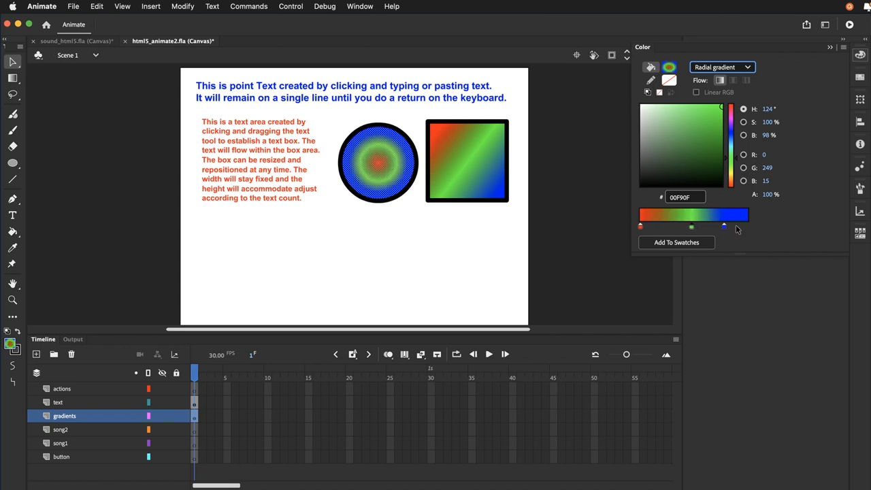
left_click(747, 228)
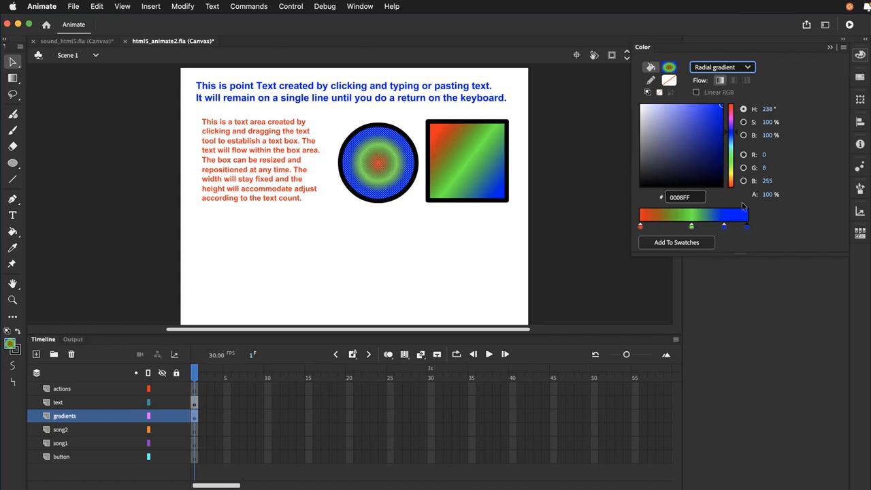
left_click(733, 119)
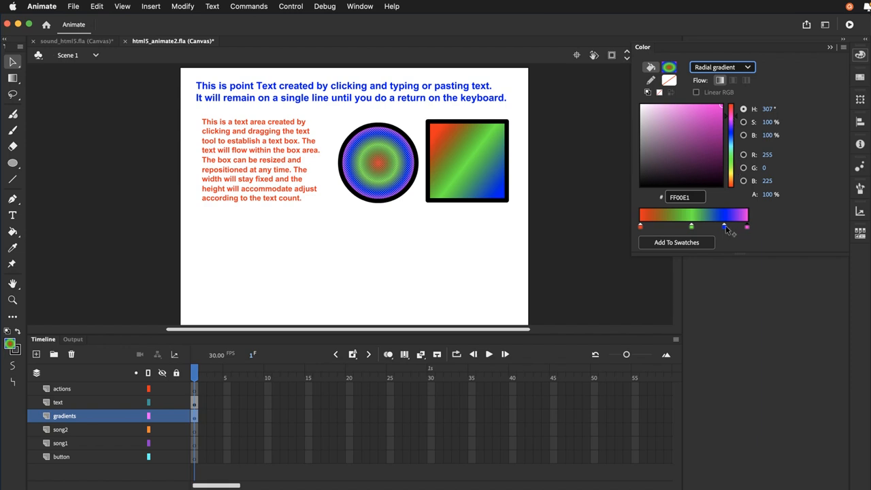
mouse_move(724, 226)
left_mouse_down()
mouse_move(679, 229)
mouse_move(737, 229)
left_mouse_up()
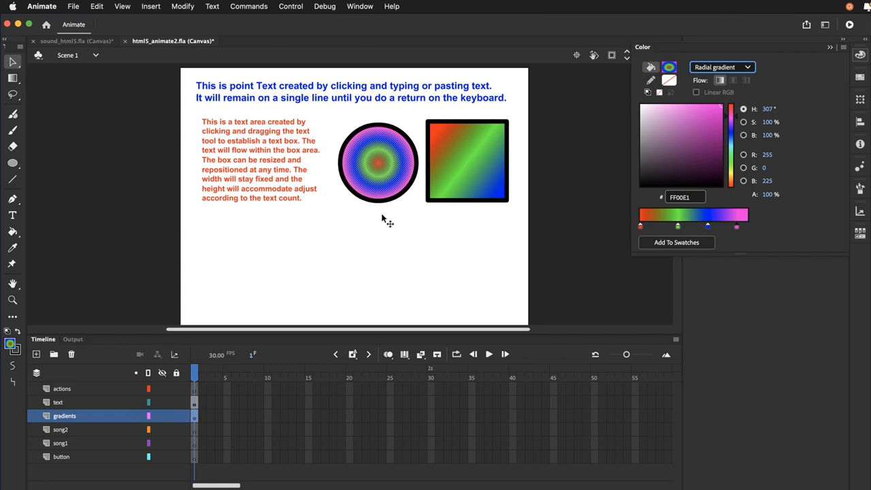
left_click(355, 238)
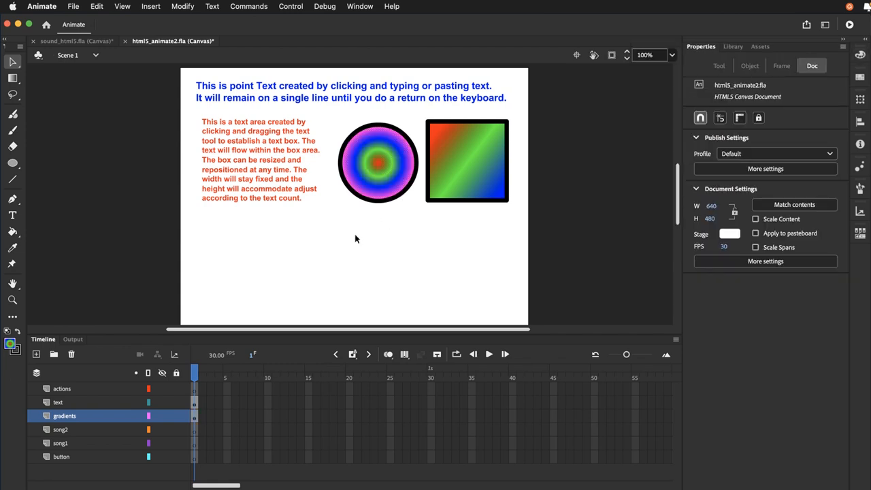
Step: With the Gradient Transform tool, resize the circle's radial gradient and flatten it into a wide horizontal ellipse
left_click(365, 174)
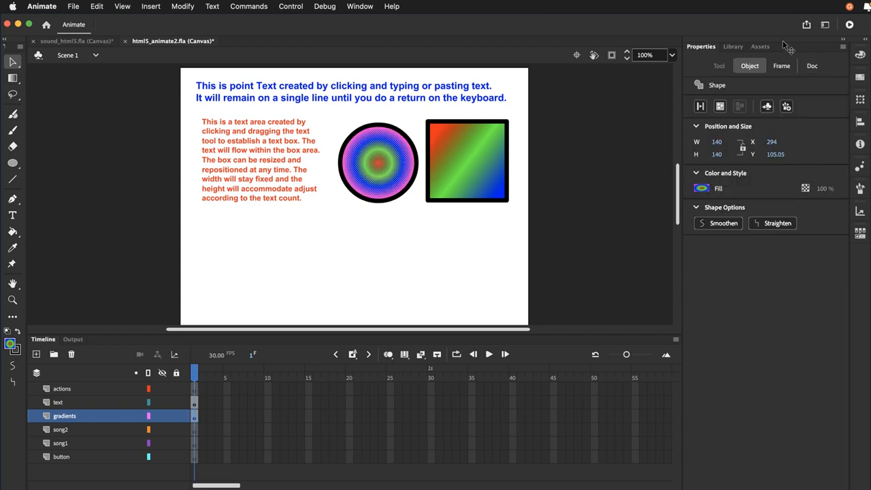
left_click(862, 57)
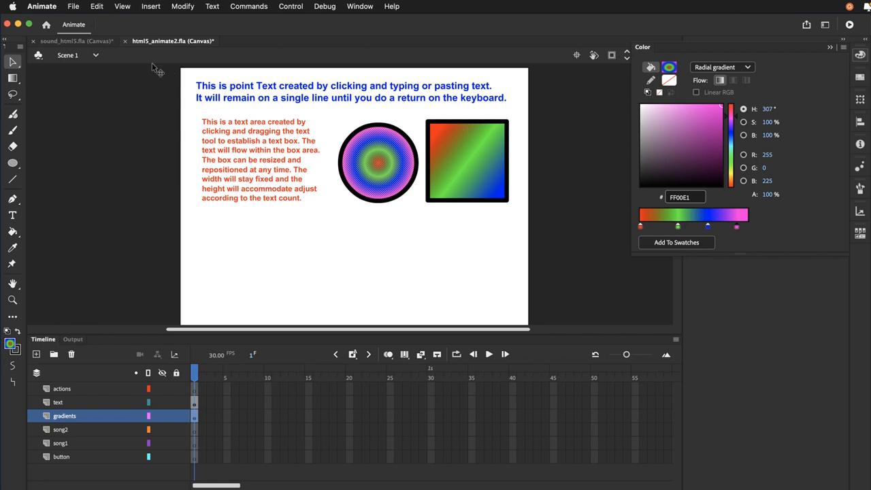
left_click(15, 79)
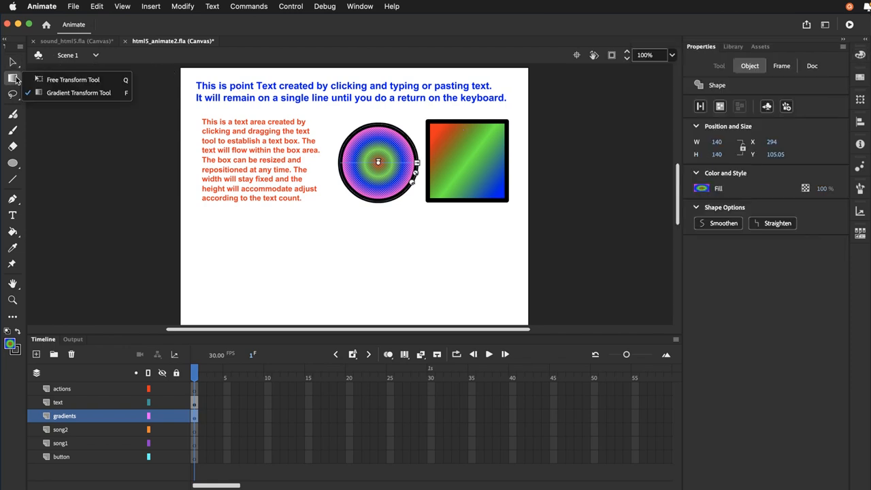
left_click(62, 98)
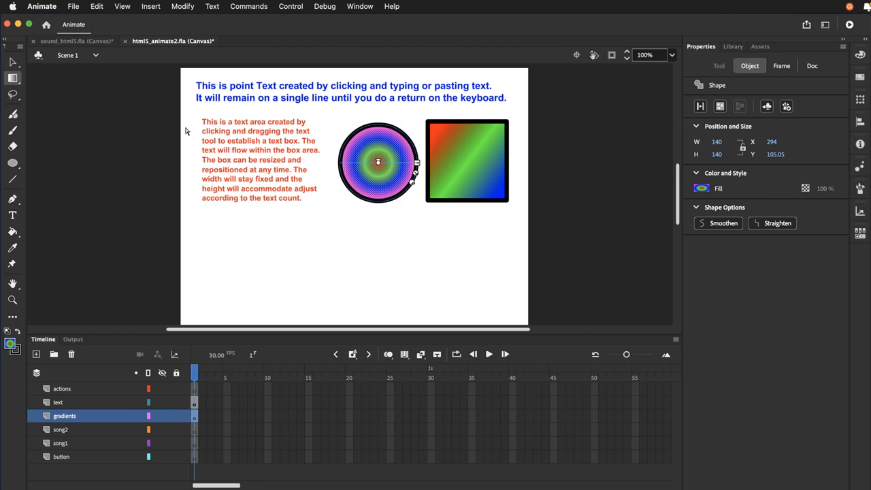
key("super+equal")
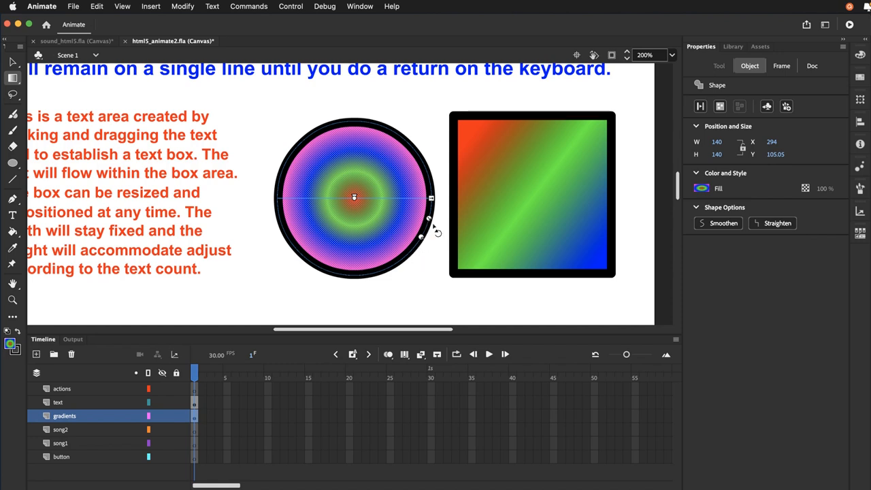
mouse_move(428, 219)
left_mouse_down()
mouse_move(453, 218)
mouse_move(394, 209)
mouse_move(424, 218)
left_mouse_up()
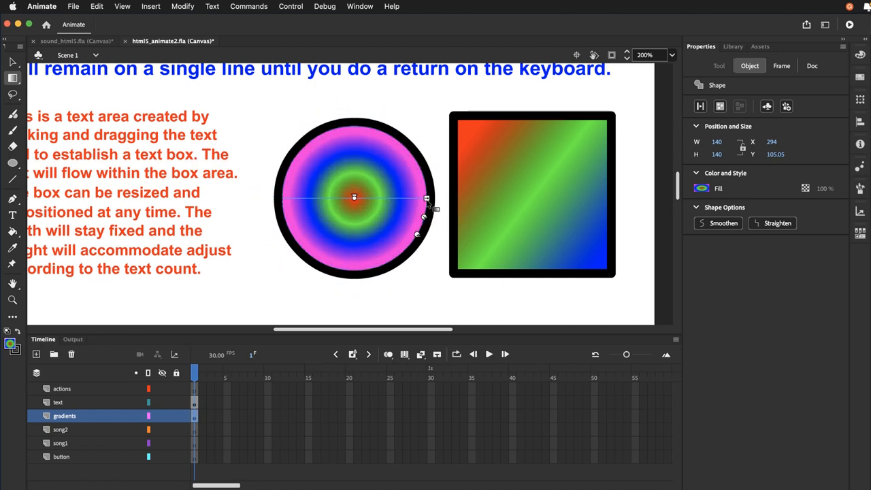
left_click_drag(426, 198, 449, 202)
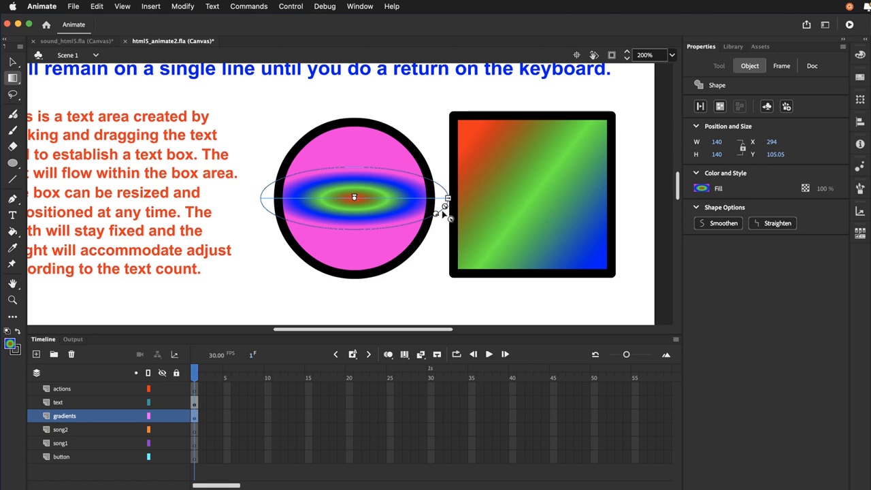
Step: Rotate the circle's elliptical gradient to a diagonal and shift its center toward the circle's upper left, elongating the ellipse
left_click_drag(440, 222, 447, 133)
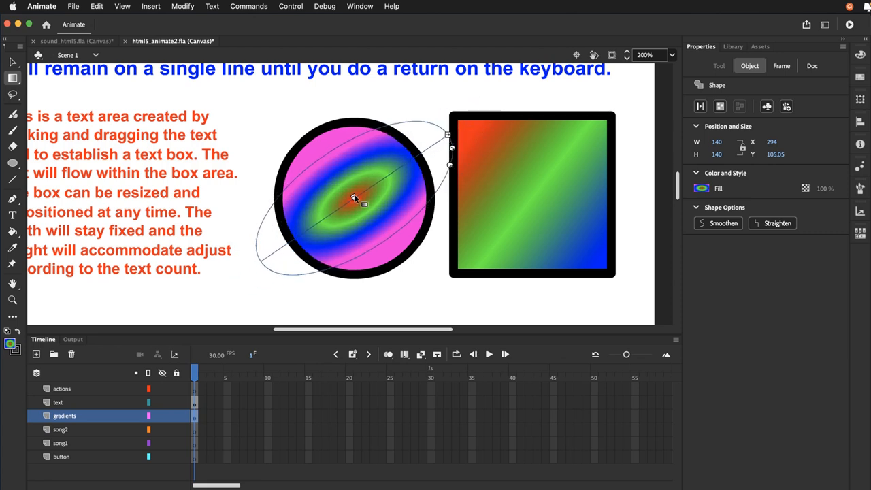
mouse_move(354, 197)
left_mouse_down()
mouse_move(320, 153)
mouse_move(315, 182)
mouse_move(354, 189)
mouse_move(338, 188)
left_mouse_up()
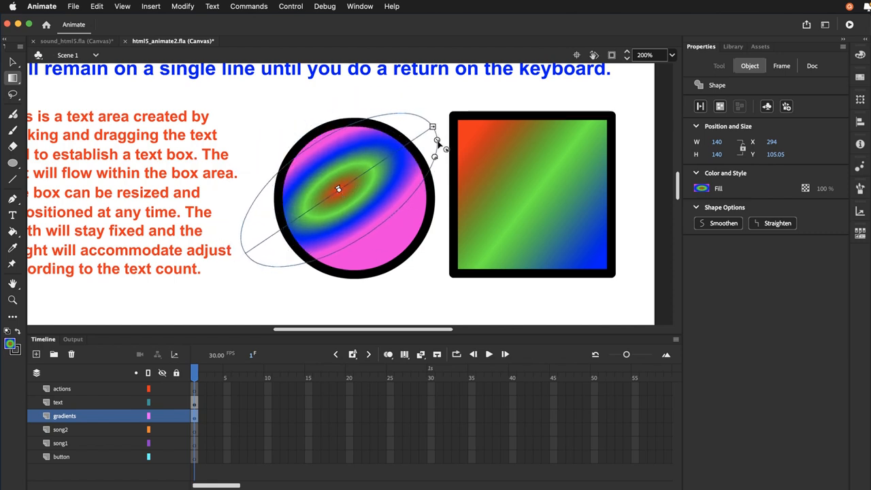
left_click_drag(438, 141, 466, 158)
left_click(446, 160)
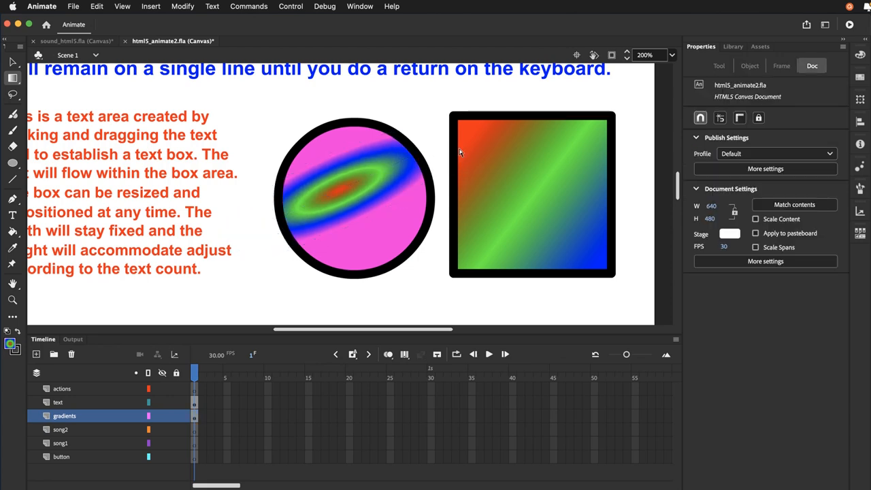
Step: Scale the circle's diagonal gradient far beyond its outline and back down to a slim ellipse
left_click(417, 172)
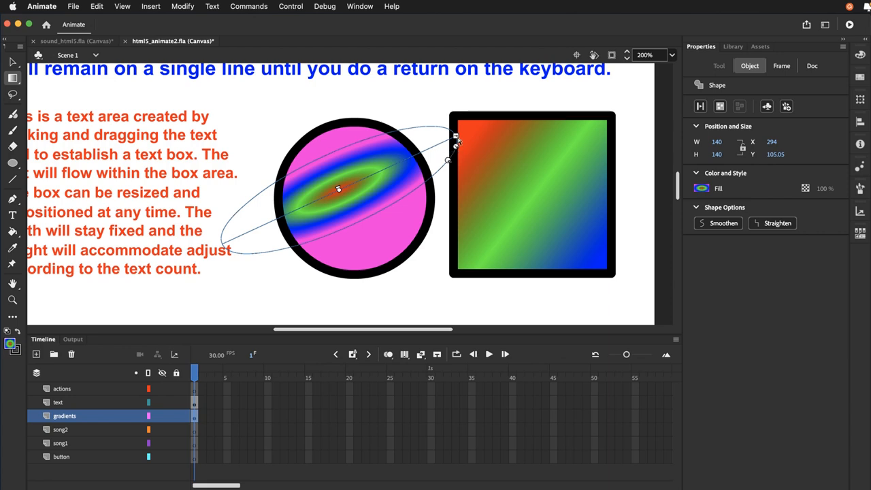
left_click_drag(455, 146, 438, 171)
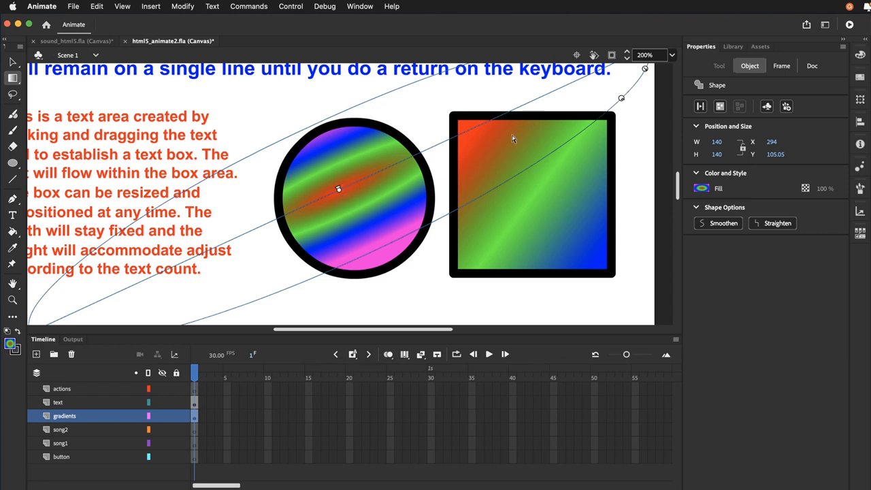
left_click_drag(645, 70, 467, 141)
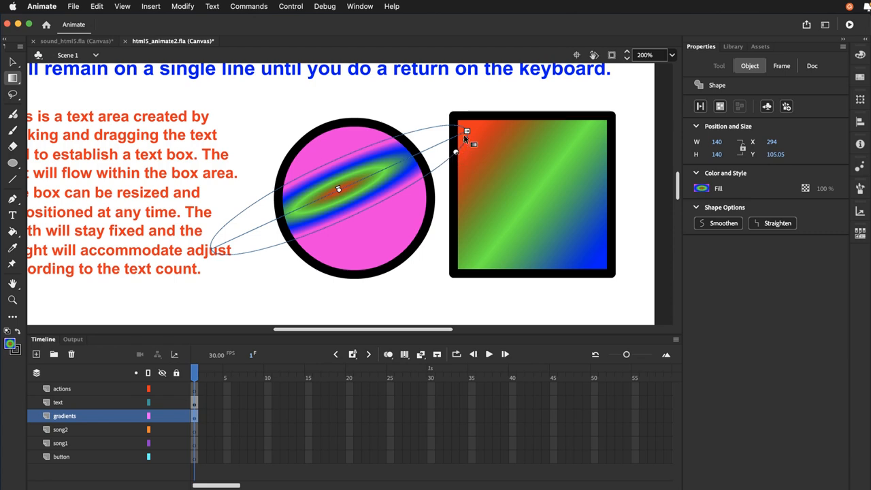
Step: Reshape the circle's gradient into a rounder ellipse and offset its focal point toward the upper right along its axis
left_click_drag(467, 133, 441, 198)
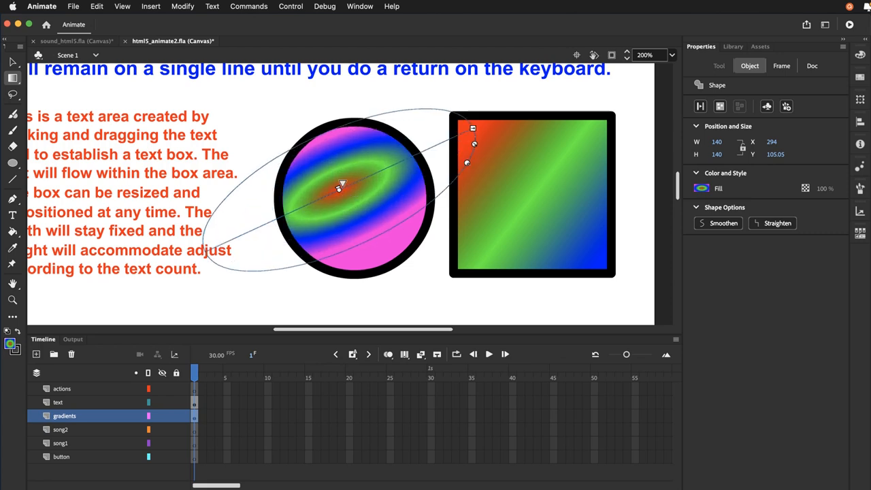
left_click_drag(342, 185, 388, 168)
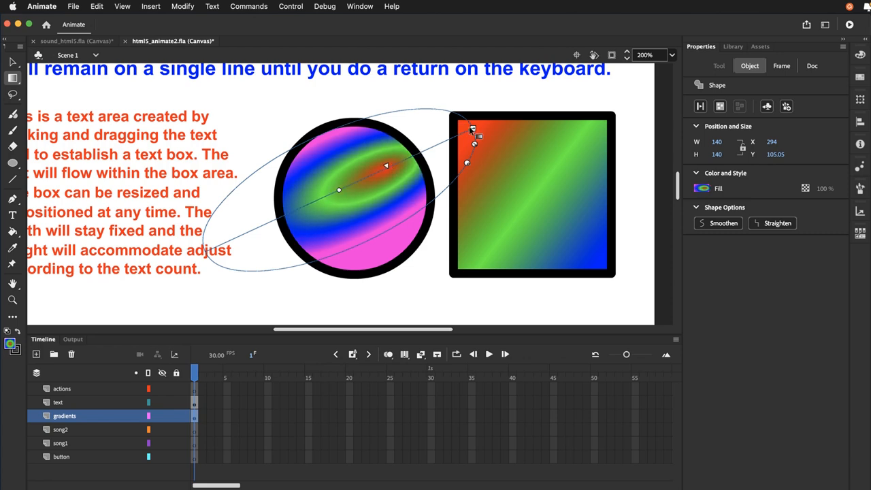
left_click_drag(473, 128, 417, 154)
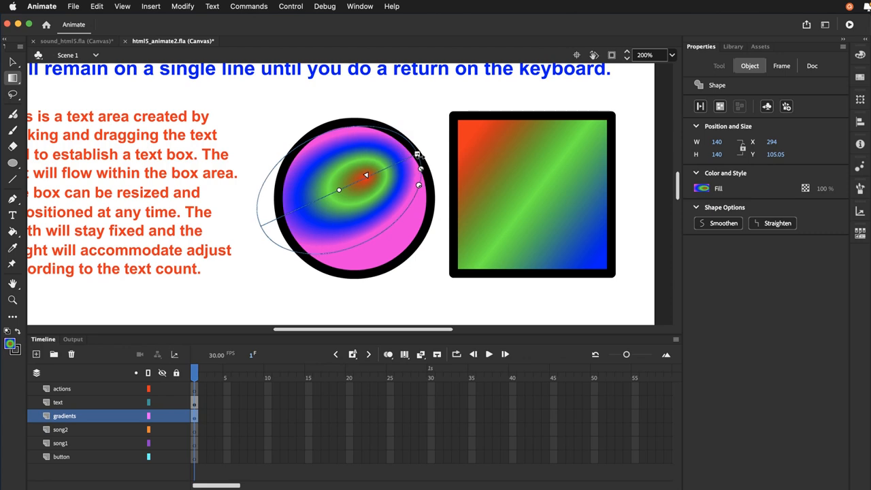
Step: Move the circle's gradient focal point to the ellipse's upper-right end and rotate the gradient slightly clockwise toward horizontal
left_click_drag(365, 177, 407, 156)
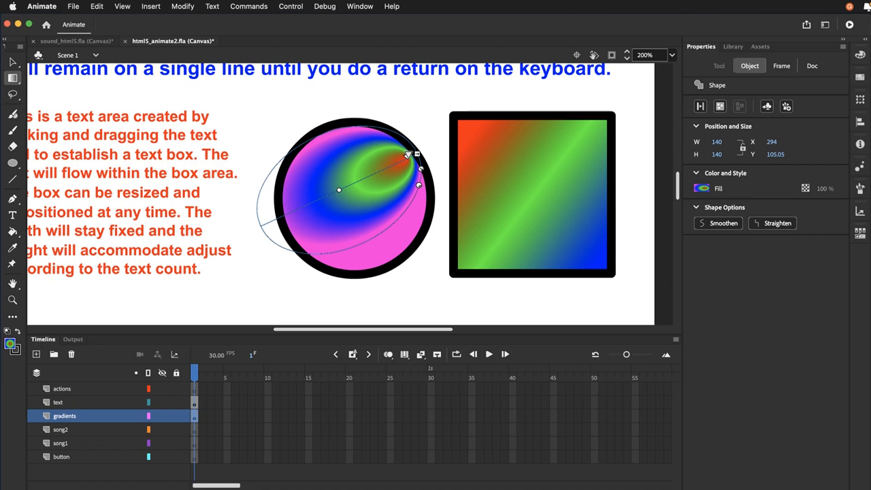
mouse_move(408, 156)
left_mouse_down()
mouse_move(294, 232)
mouse_move(414, 155)
left_mouse_up()
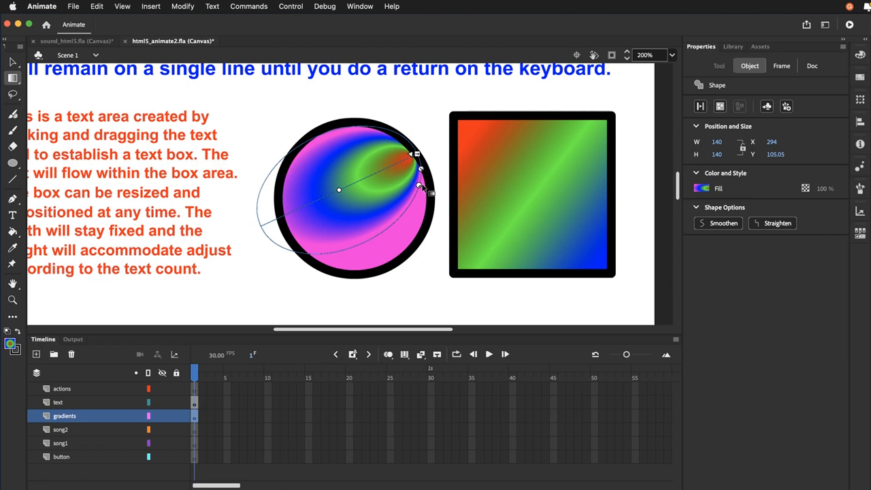
left_click_drag(420, 185, 428, 212)
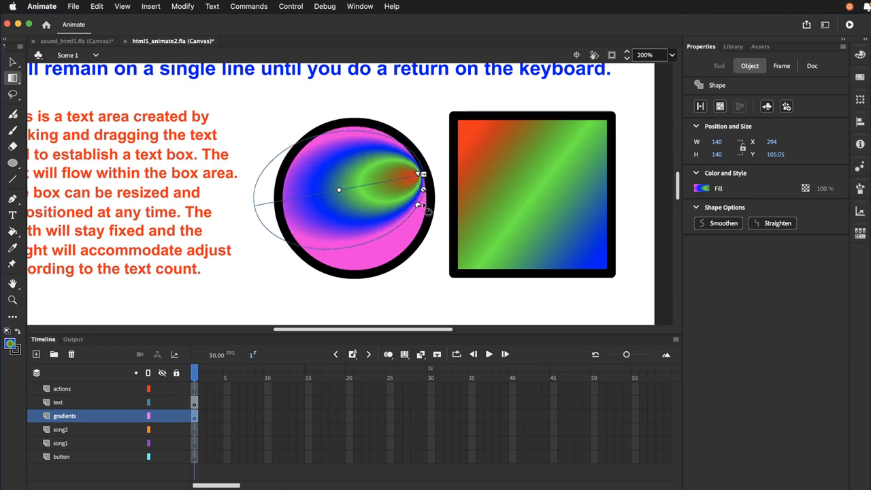
Step: Shift the circle's gradient center toward the upper left, enlarge it to reach the circle's right outer edge, and deselect the circle
left_click_drag(340, 190, 322, 183)
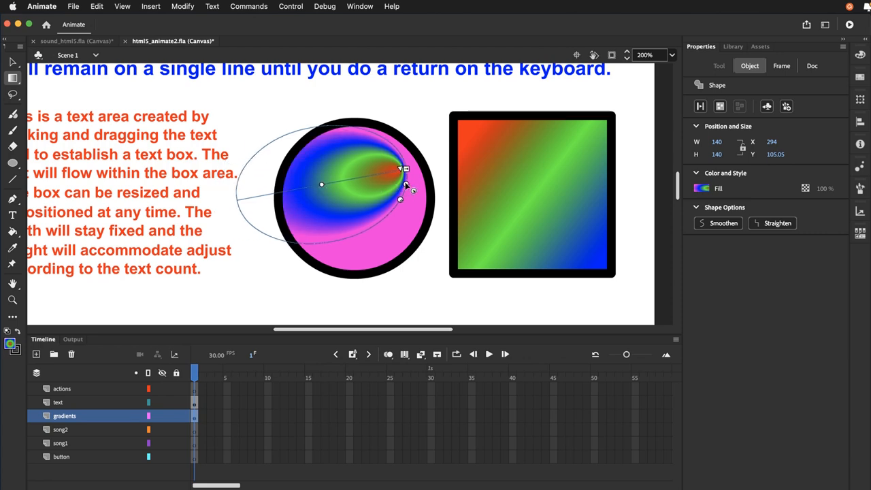
left_click_drag(409, 185, 431, 184)
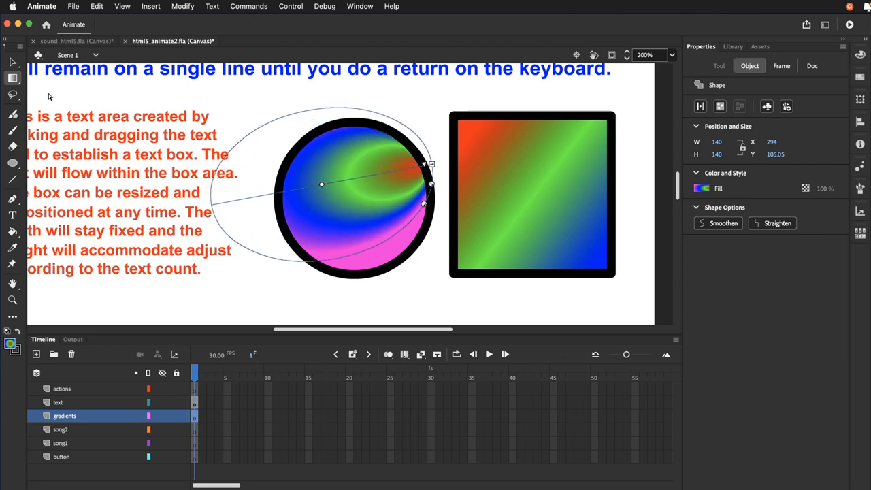
left_click(15, 80)
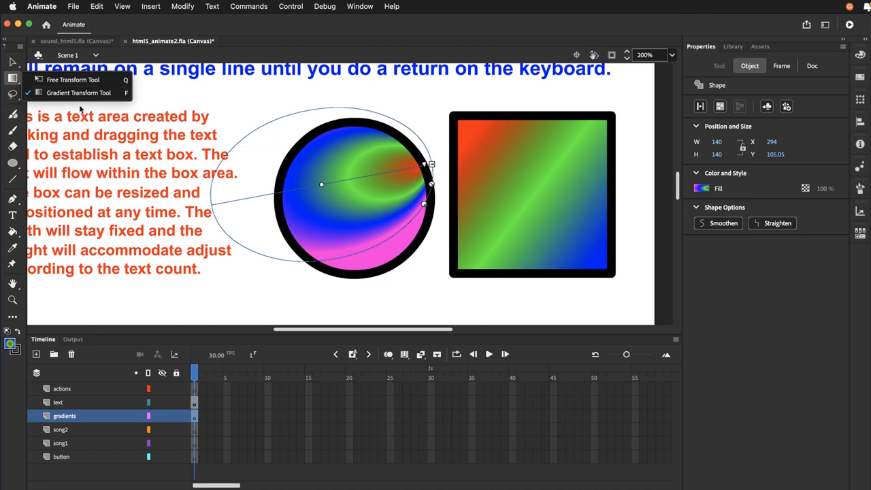
key("v")
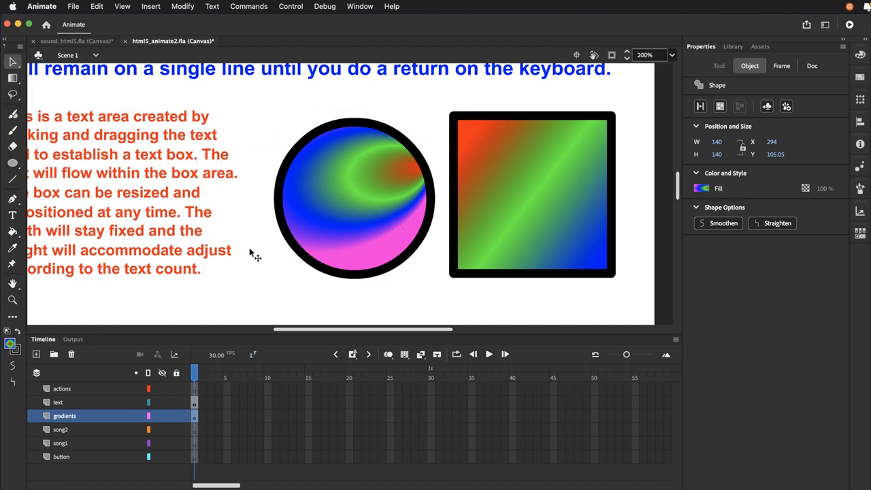
left_click(271, 285)
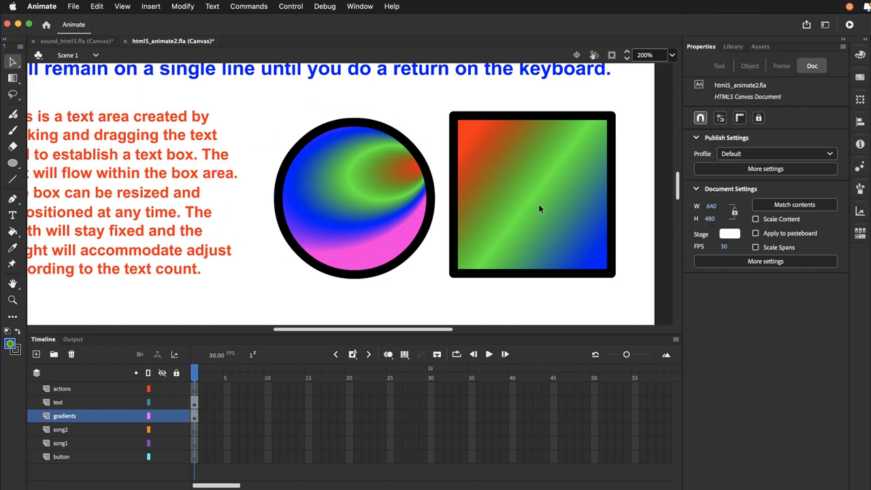